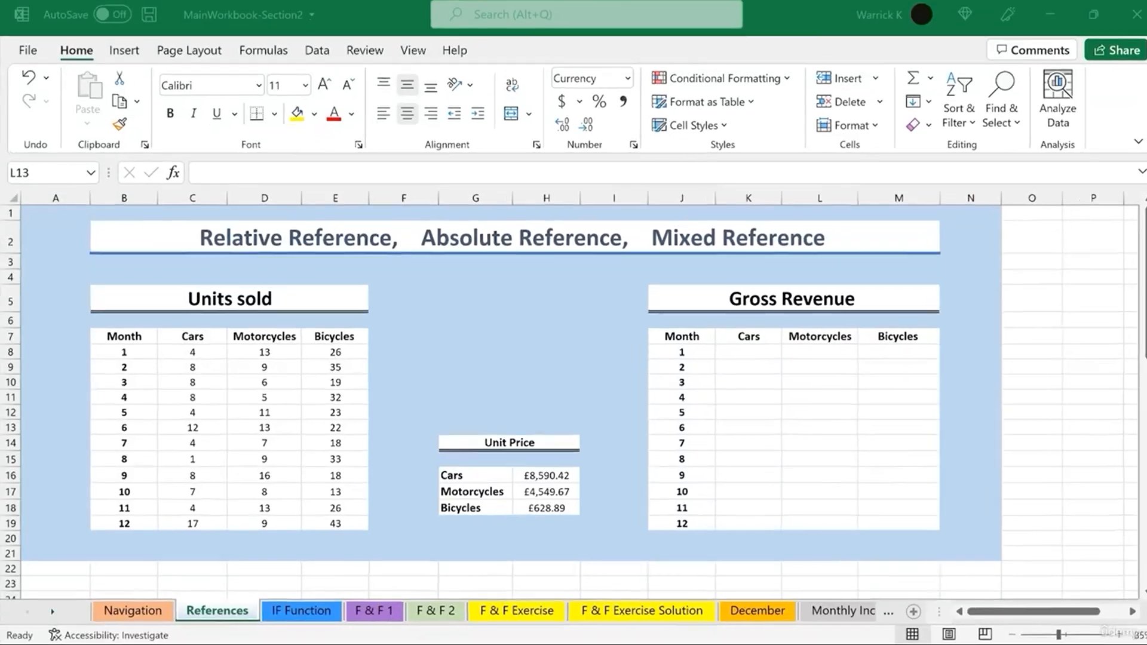
# - Enter the formula =C8*H16 in month 1's Cars gross revenue cell
pyautogui.click(741, 356)
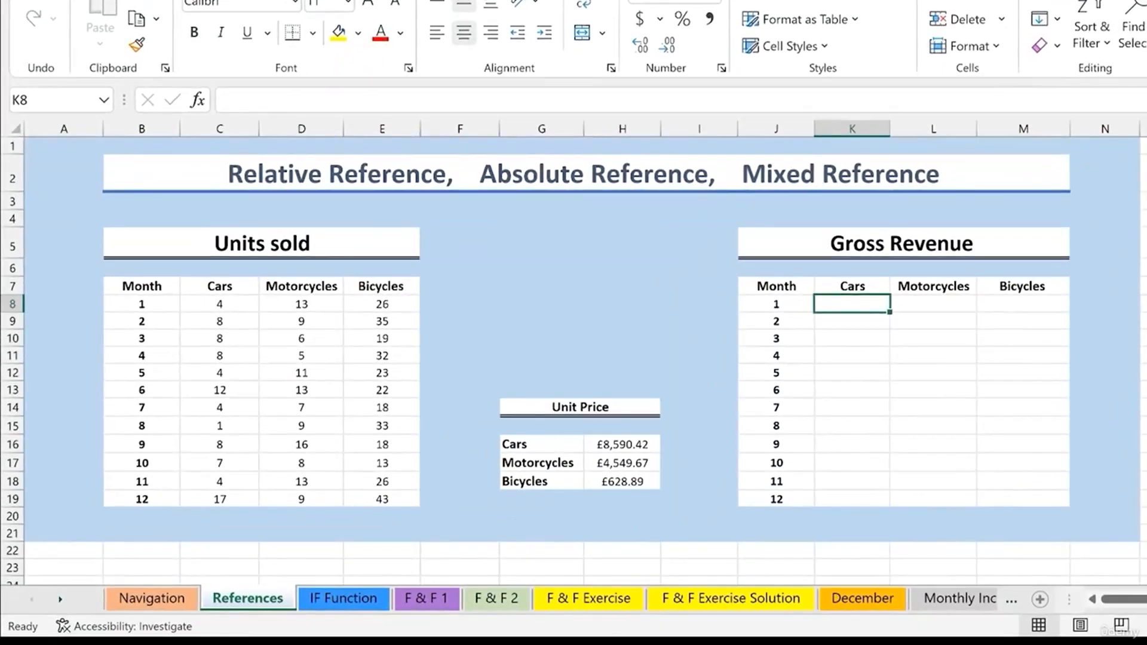
pyautogui.write('=')
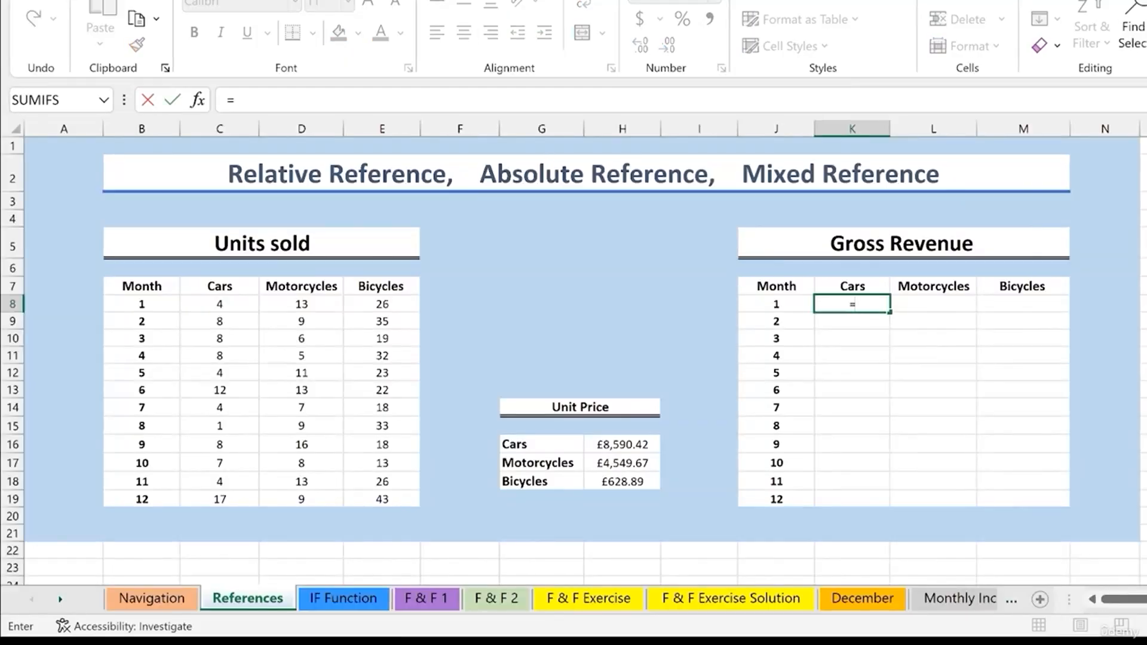
pyautogui.click(236, 303)
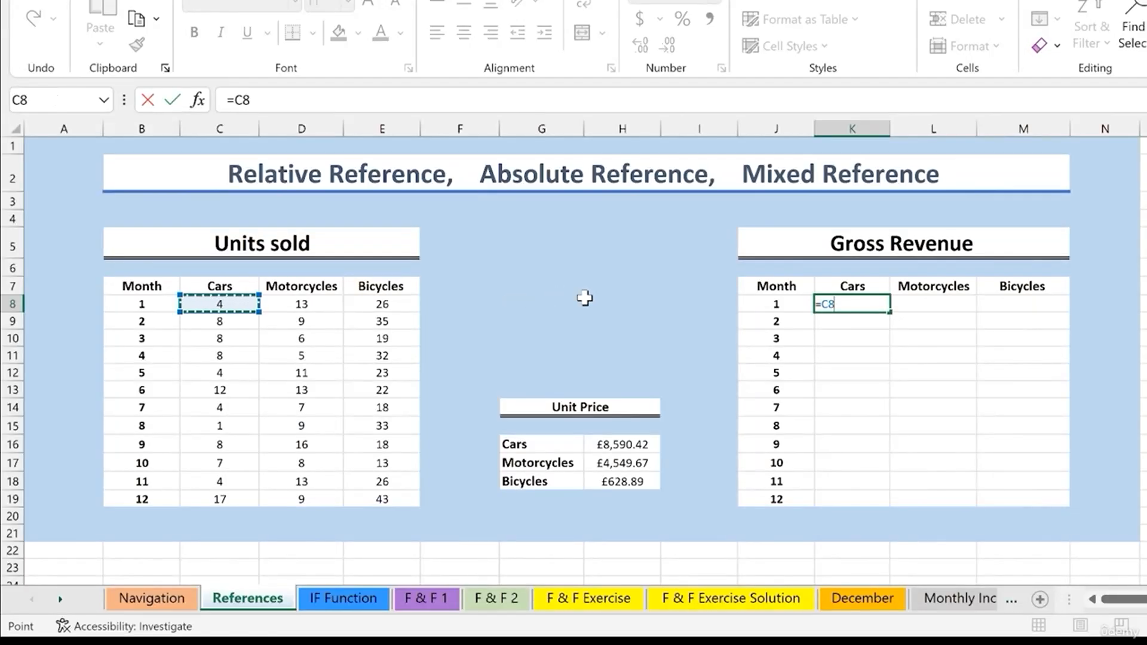
pyautogui.write('*')
pyautogui.click(625, 445)
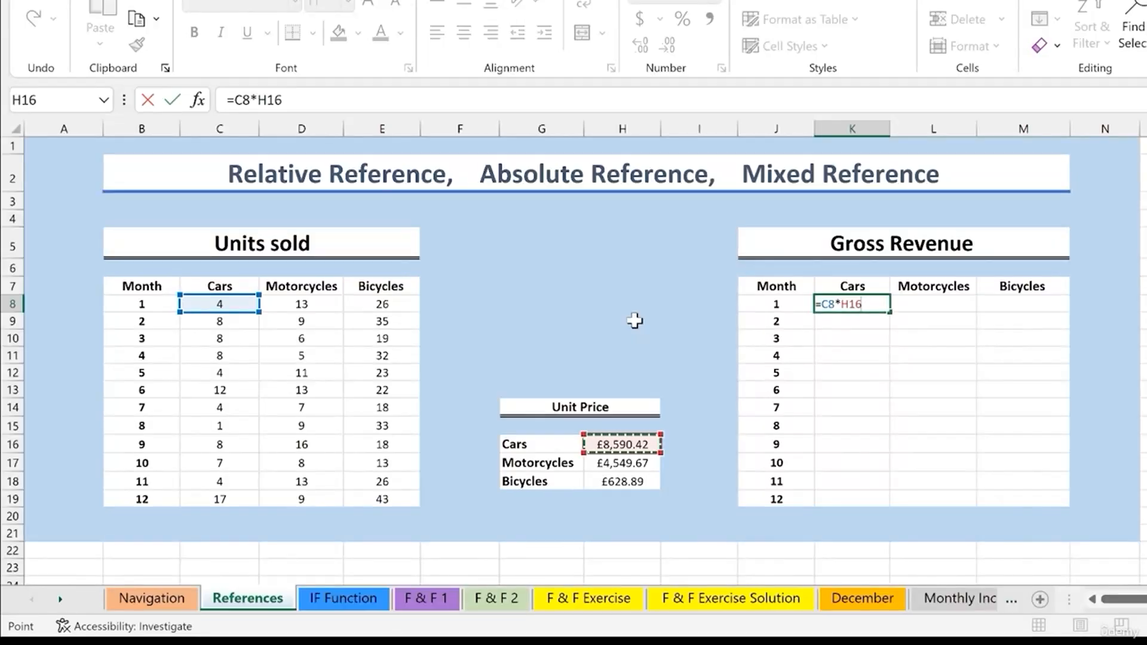
pyautogui.press('Return')
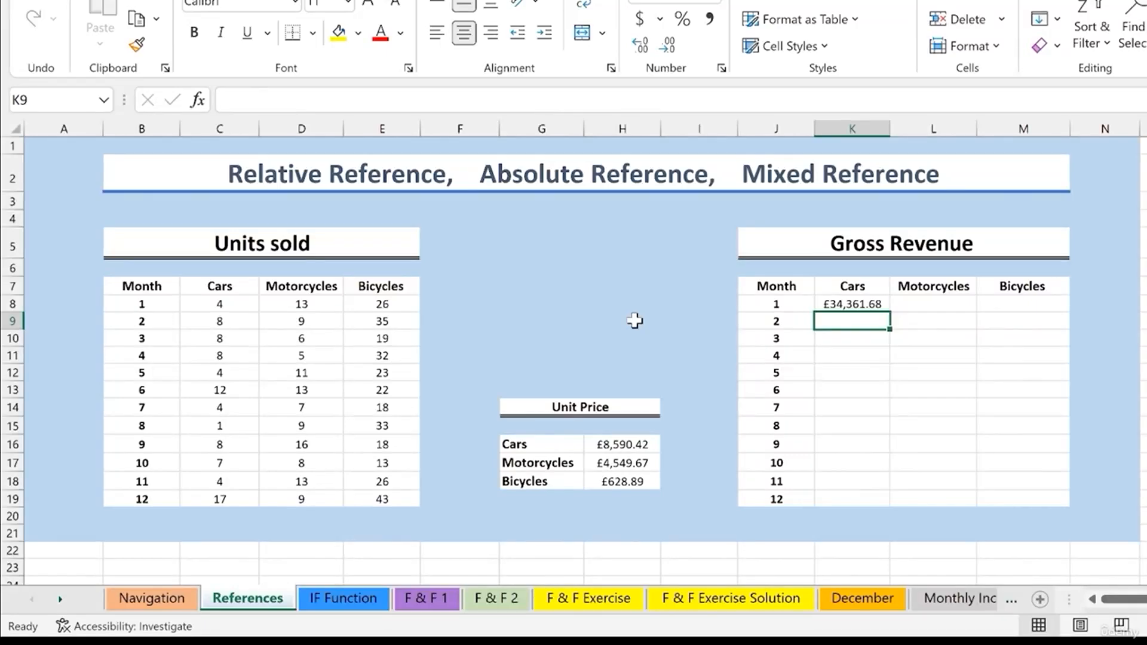
pyautogui.click(859, 336)
pyautogui.click(856, 358)
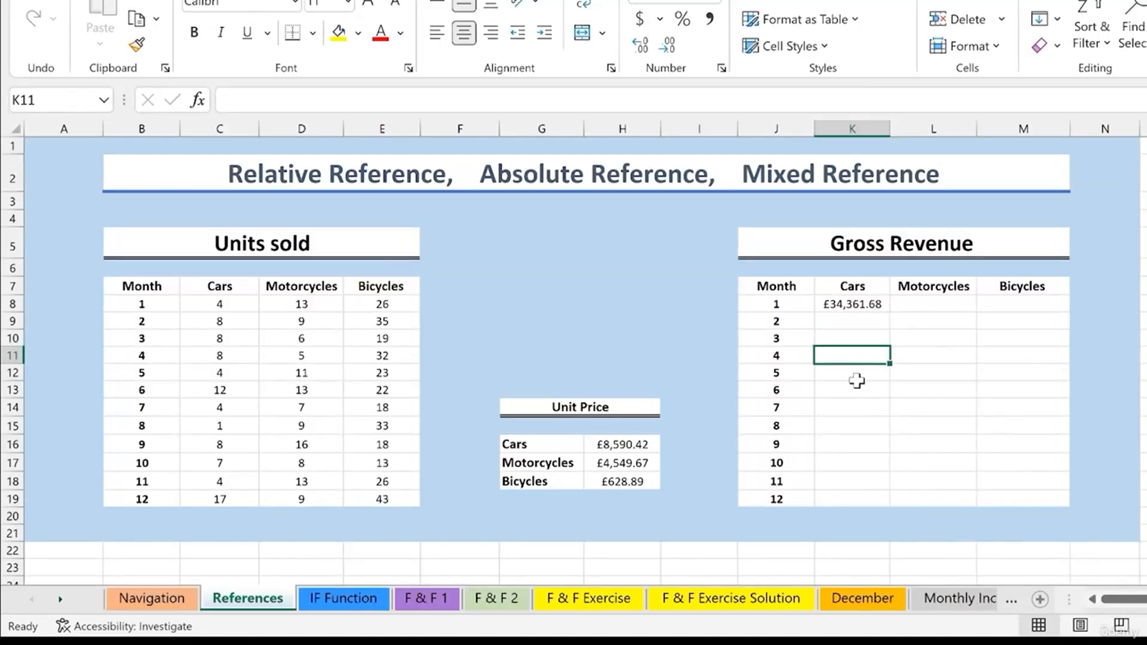
pyautogui.click(857, 374)
pyautogui.click(855, 391)
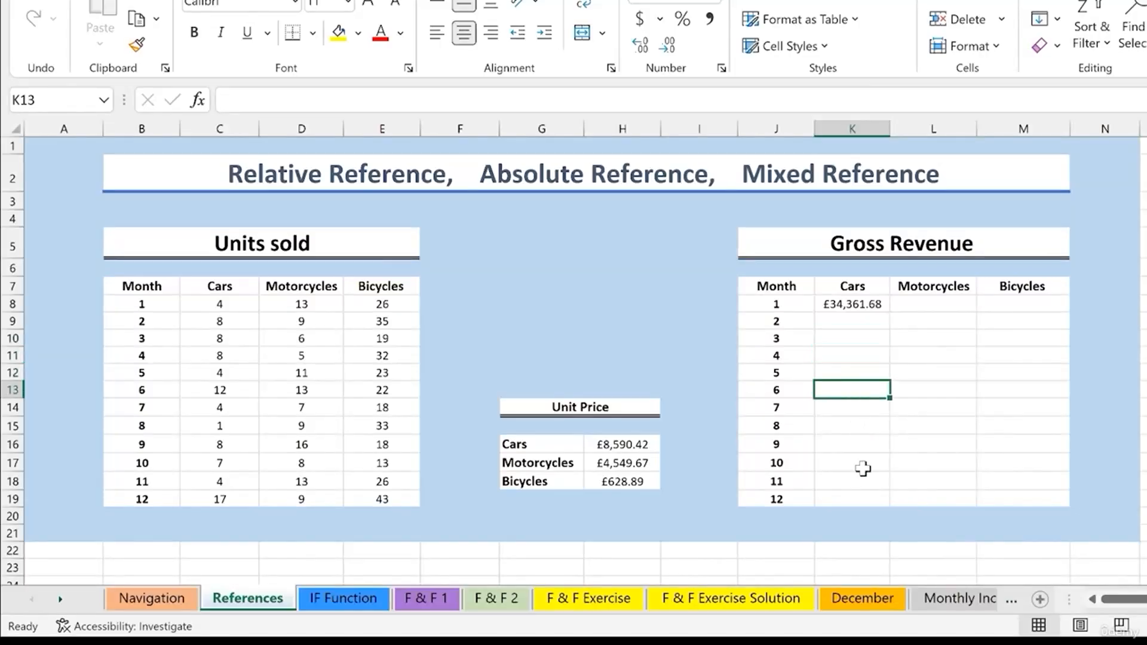
pyautogui.click(837, 317)
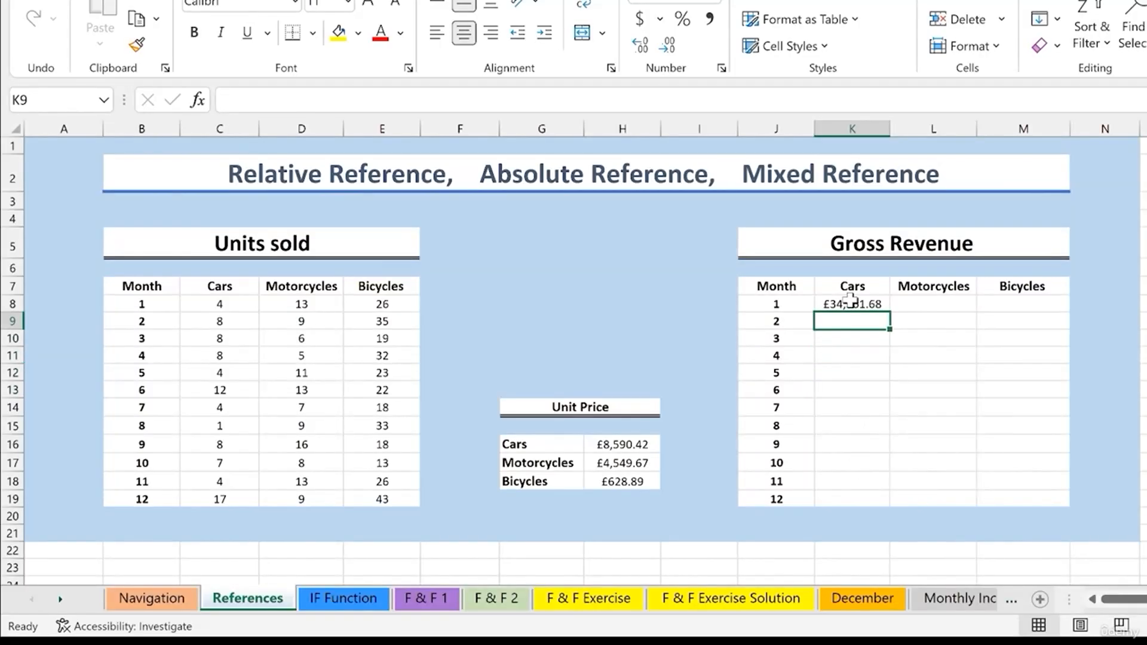
# - Fill the Cars revenue formula from month 1 down to month 12
pyautogui.click(836, 305)
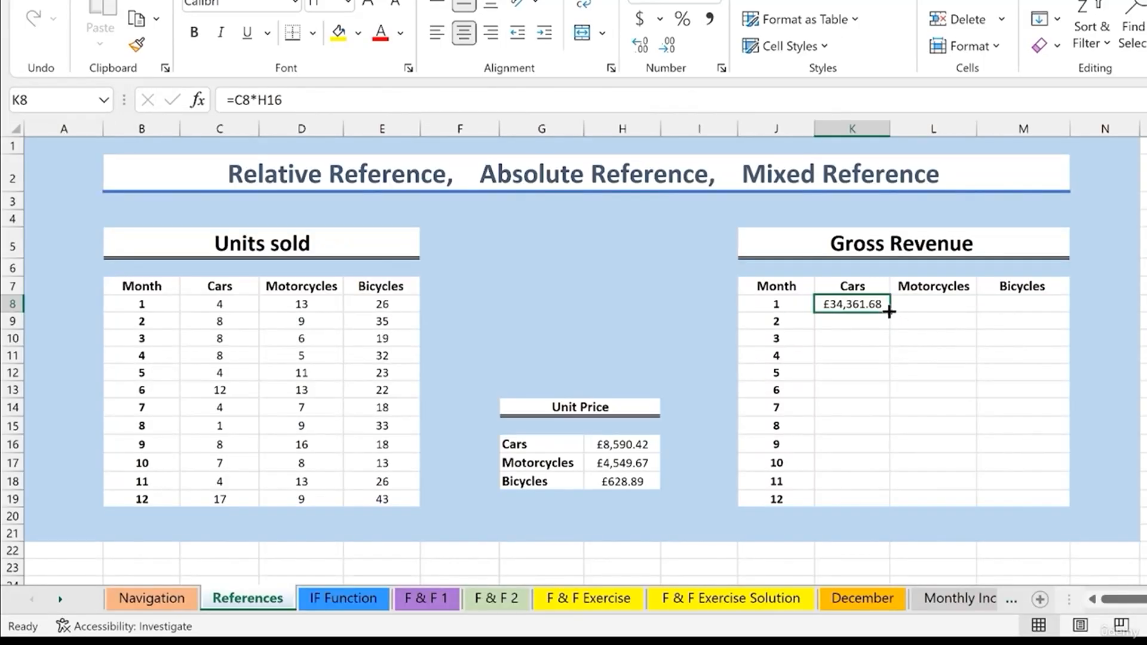
pyautogui.moveTo(889, 312); pyautogui.dragTo(902, 506)
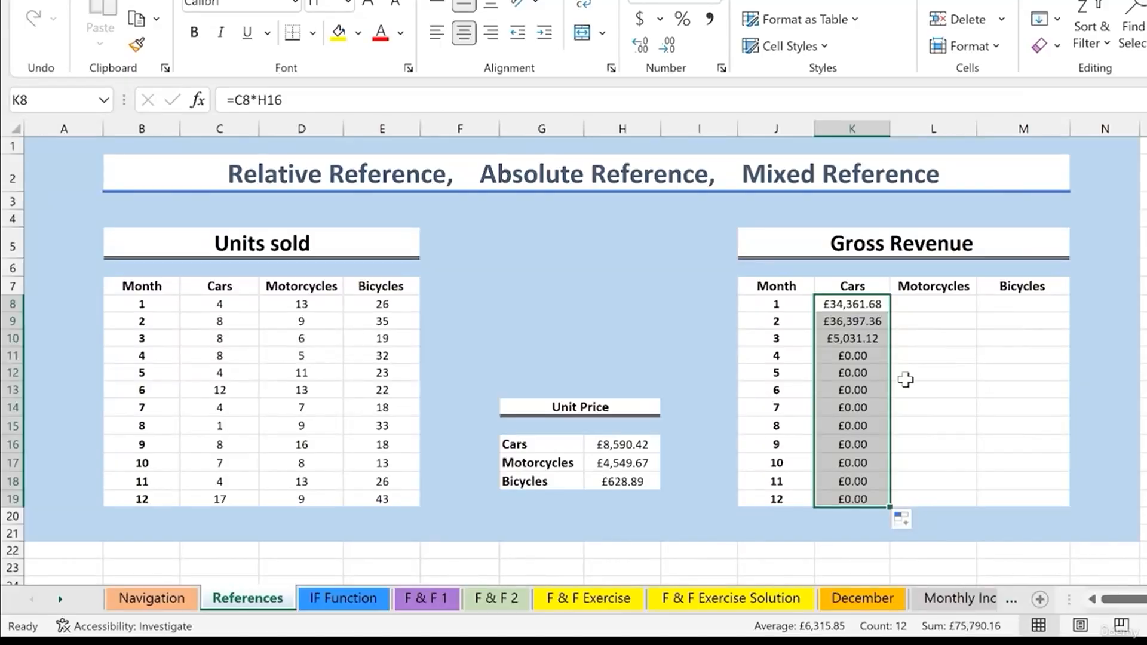
pyautogui.click(927, 363)
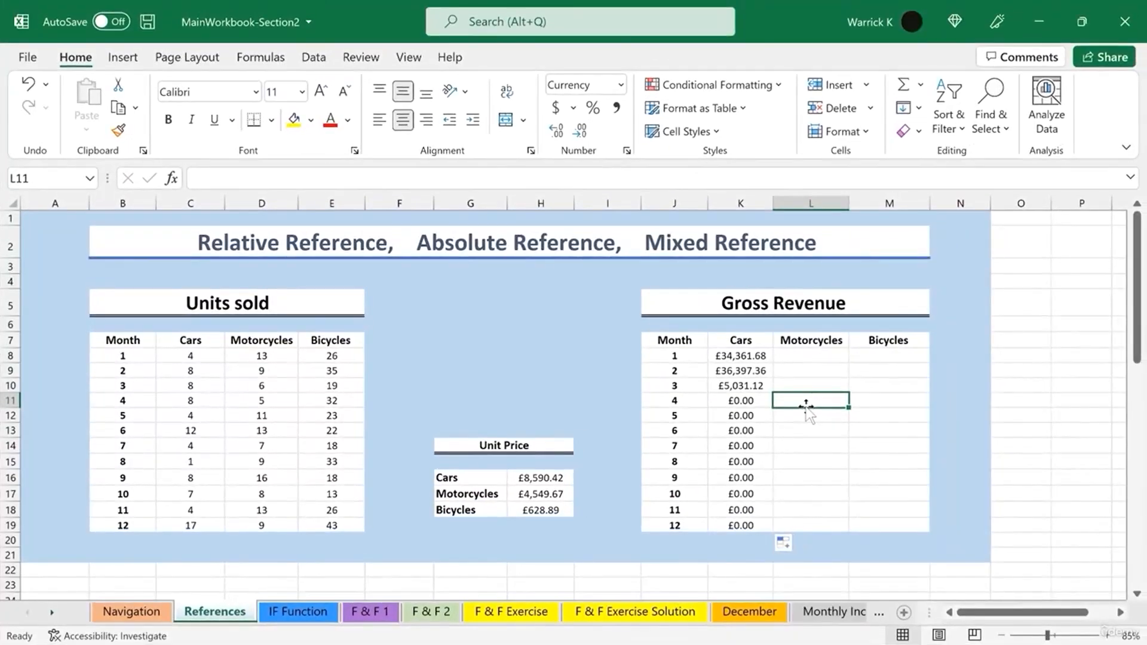
# - Inspect month 8's Cars revenue formula, then clear all Cars revenue cells K8:K19
pyautogui.doubleClick(755, 462)
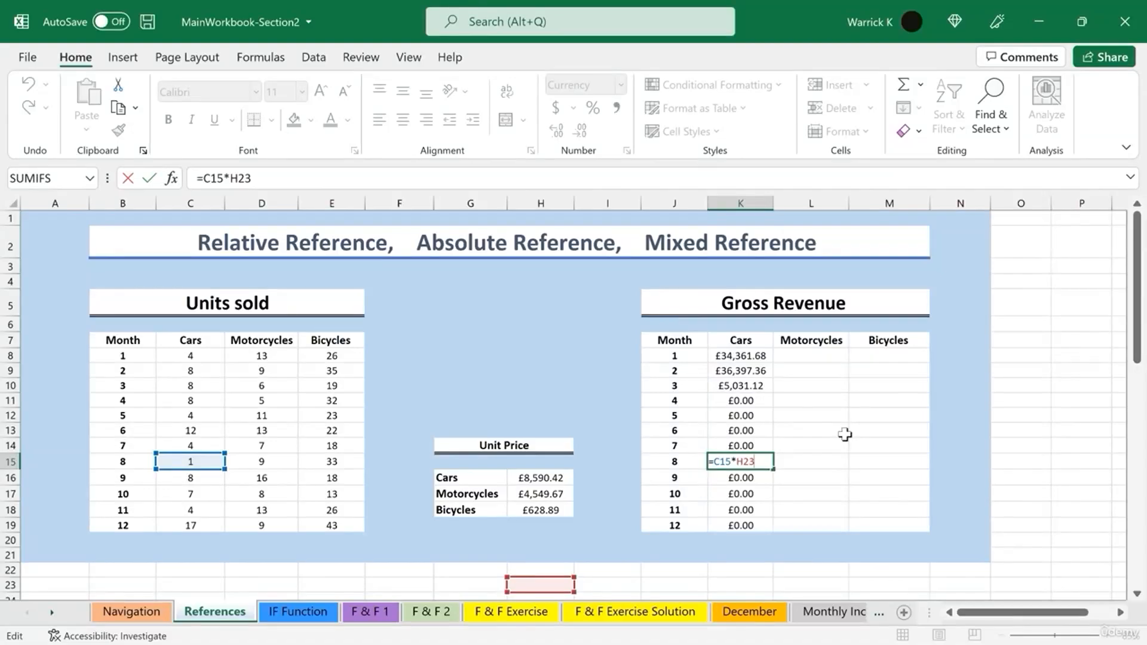
pyautogui.moveTo(740, 356); pyautogui.dragTo(736, 526)
pyautogui.press('Delete')
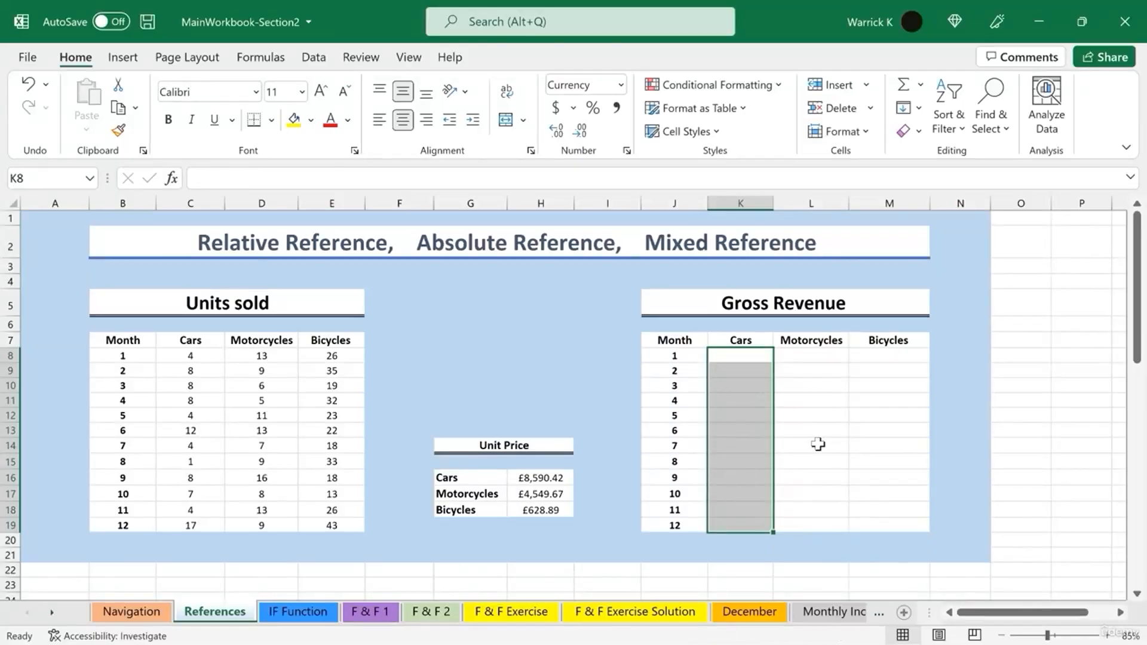
# - Enter =C8*$H$16 in month 1's Cars revenue cell, making the unit price reference absolute
pyautogui.click(744, 356)
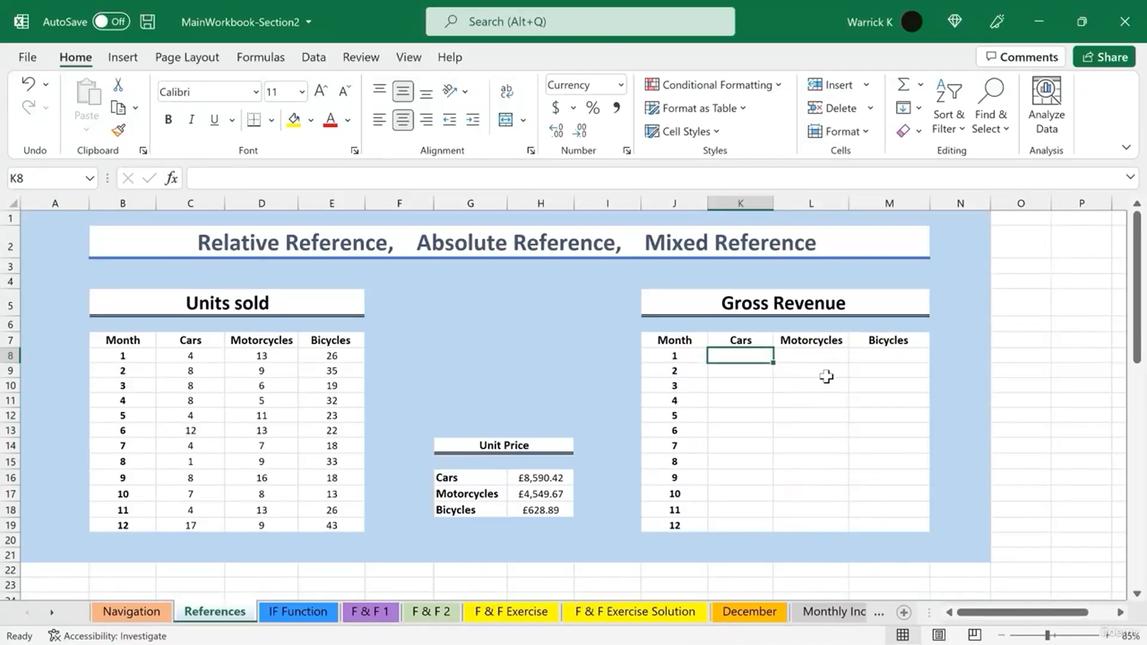
pyautogui.write('=')
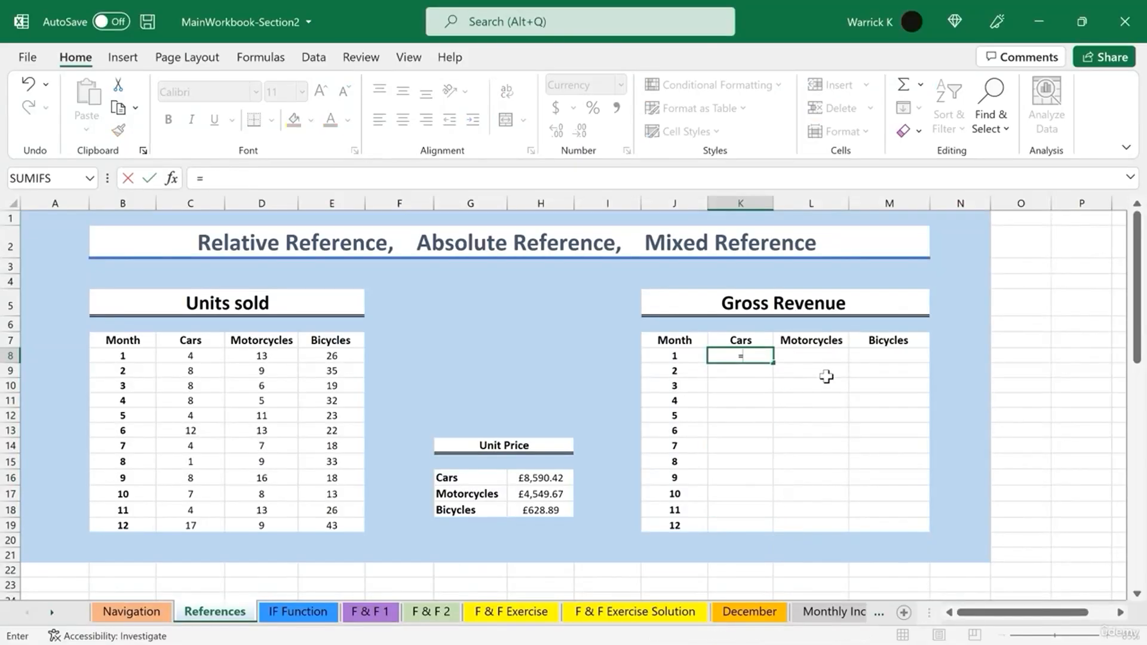
pyautogui.click(191, 356)
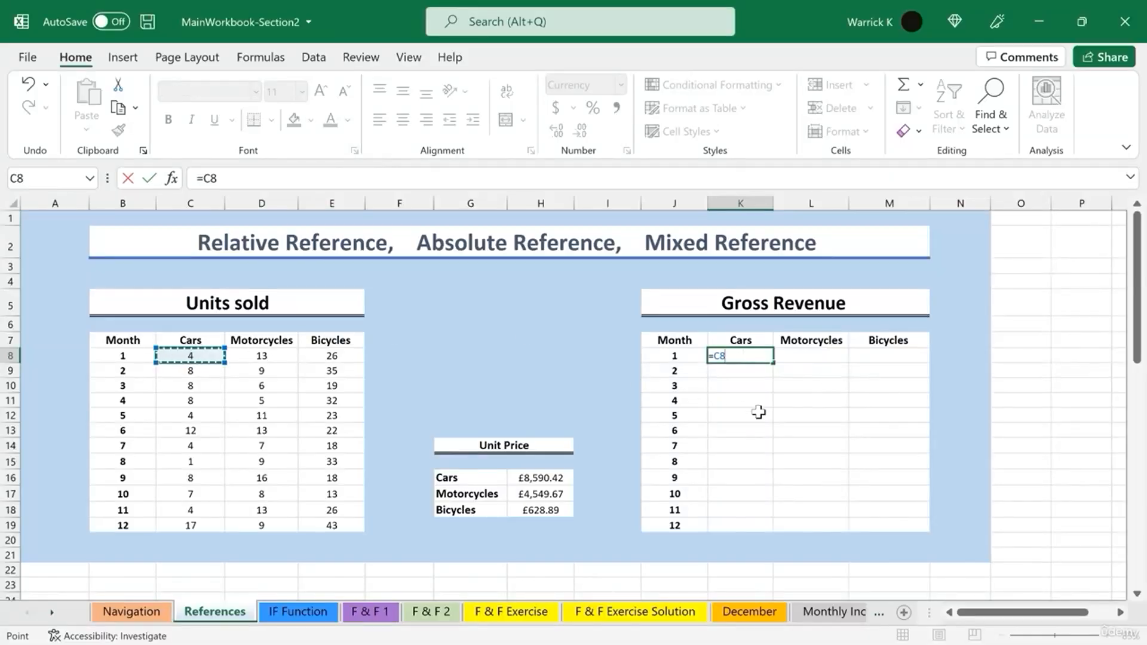
pyautogui.write('*')
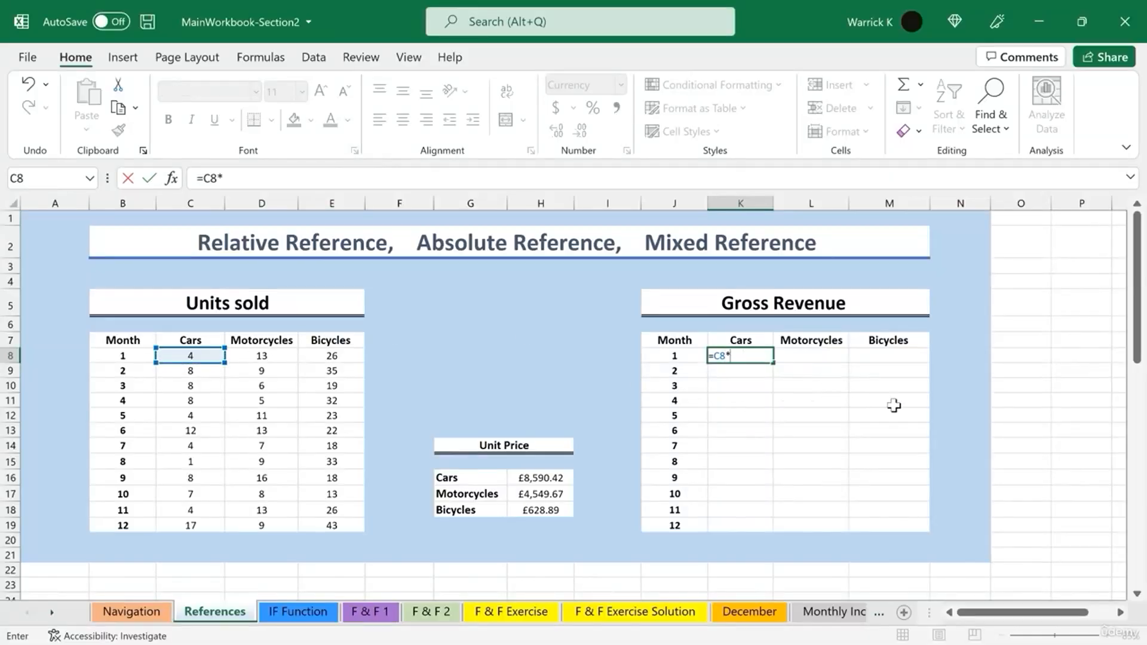
pyautogui.click(536, 477)
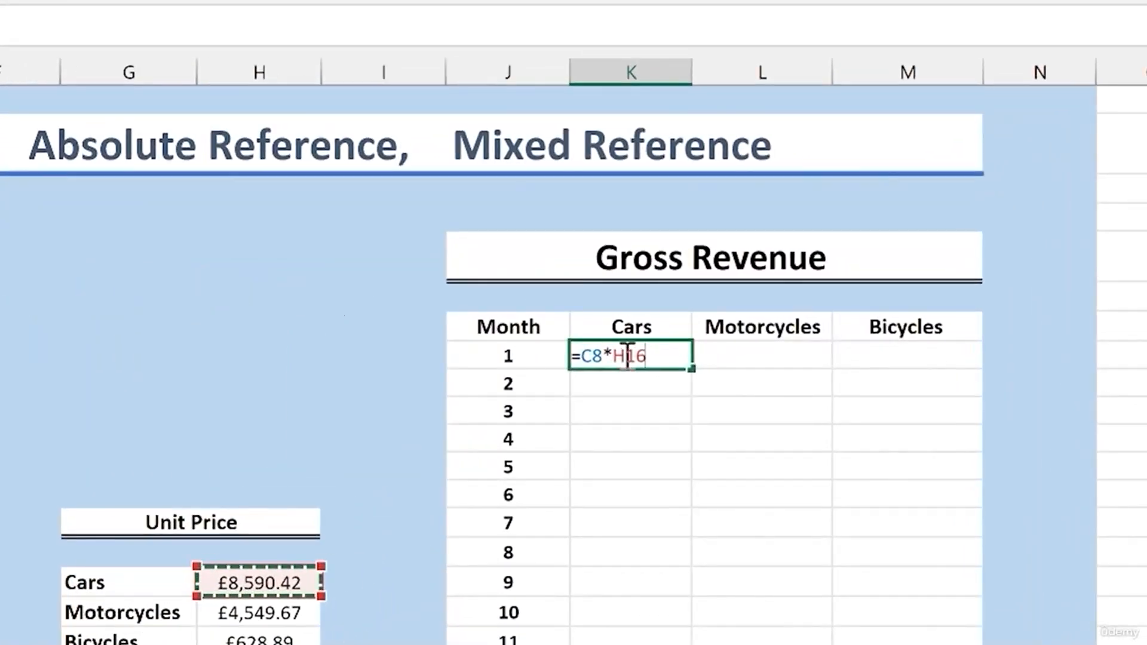
pyautogui.click(625, 355)
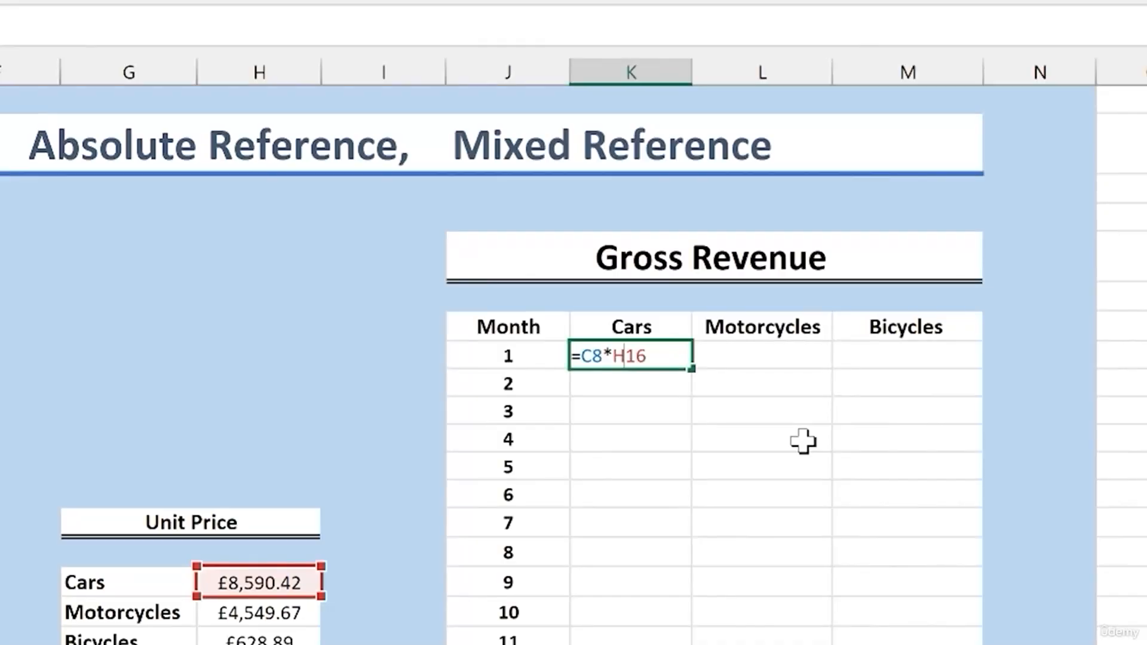
pyautogui.write('$')
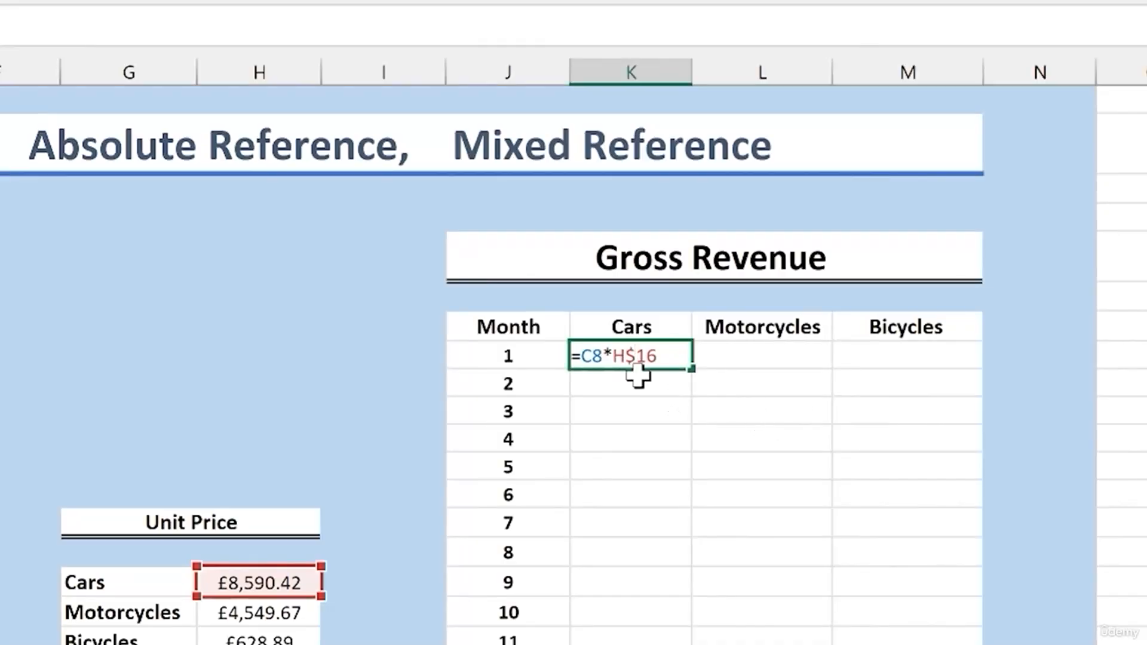
pyautogui.click(611, 356)
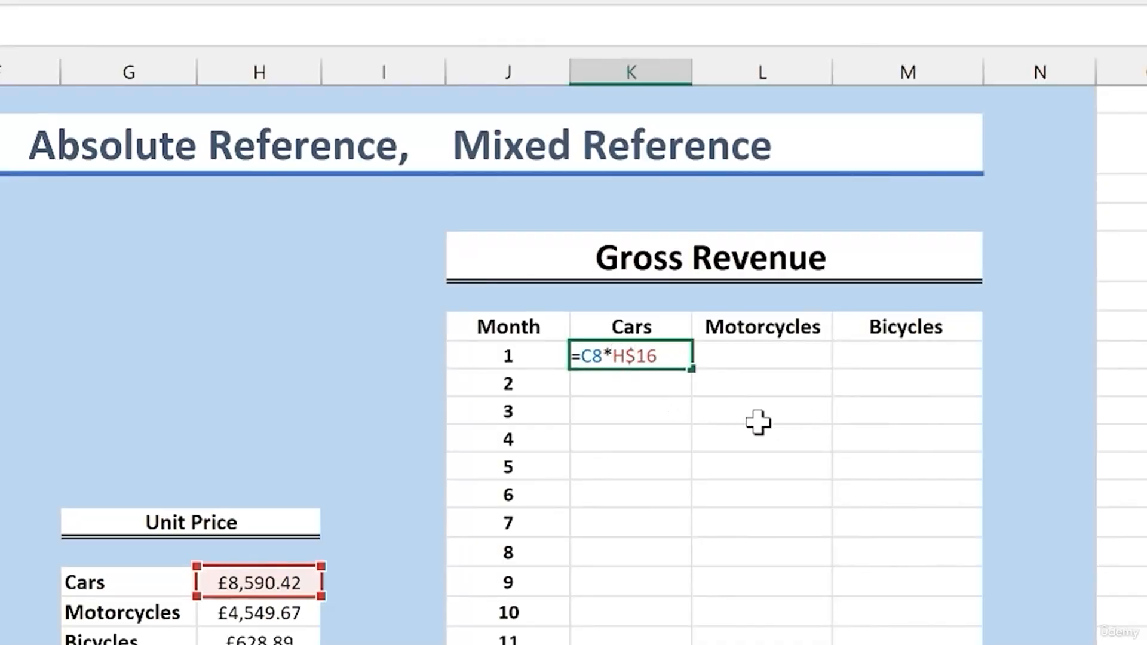
pyautogui.write('$')
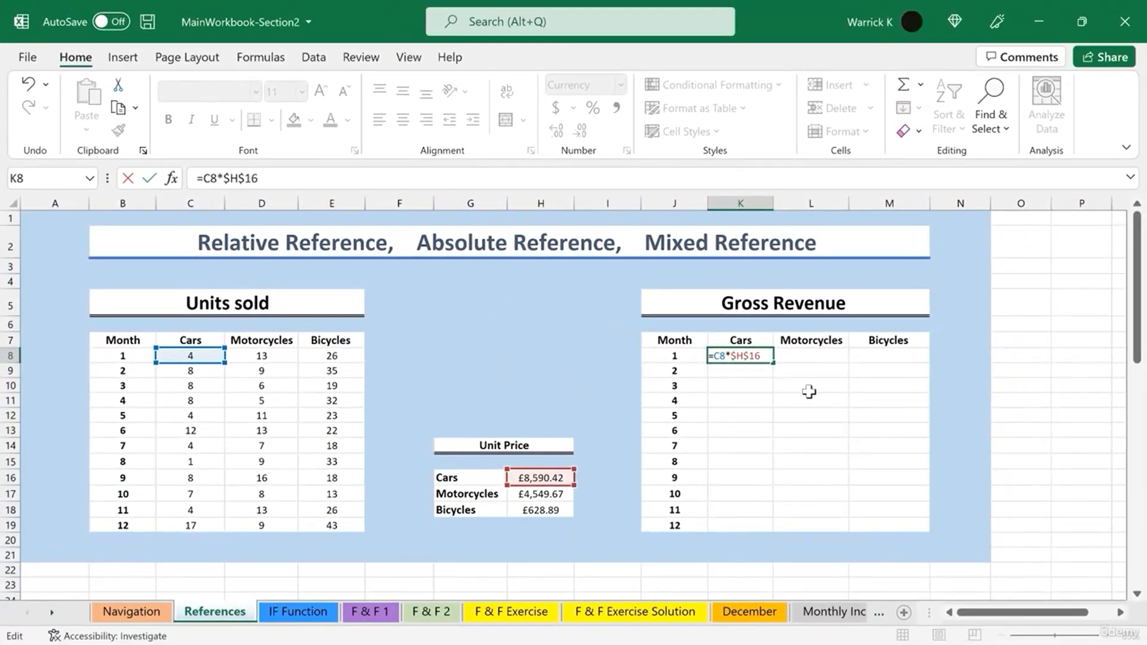
pyautogui.press('Return')
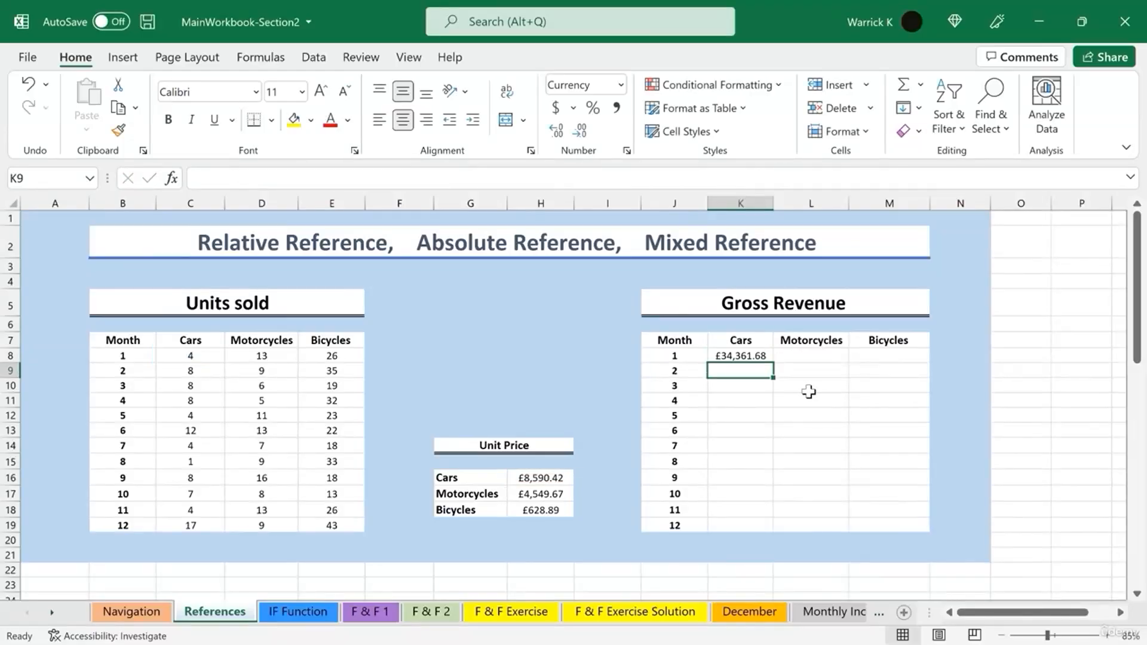
# - Fill the Cars revenue formula down to month 12
pyautogui.click(758, 356)
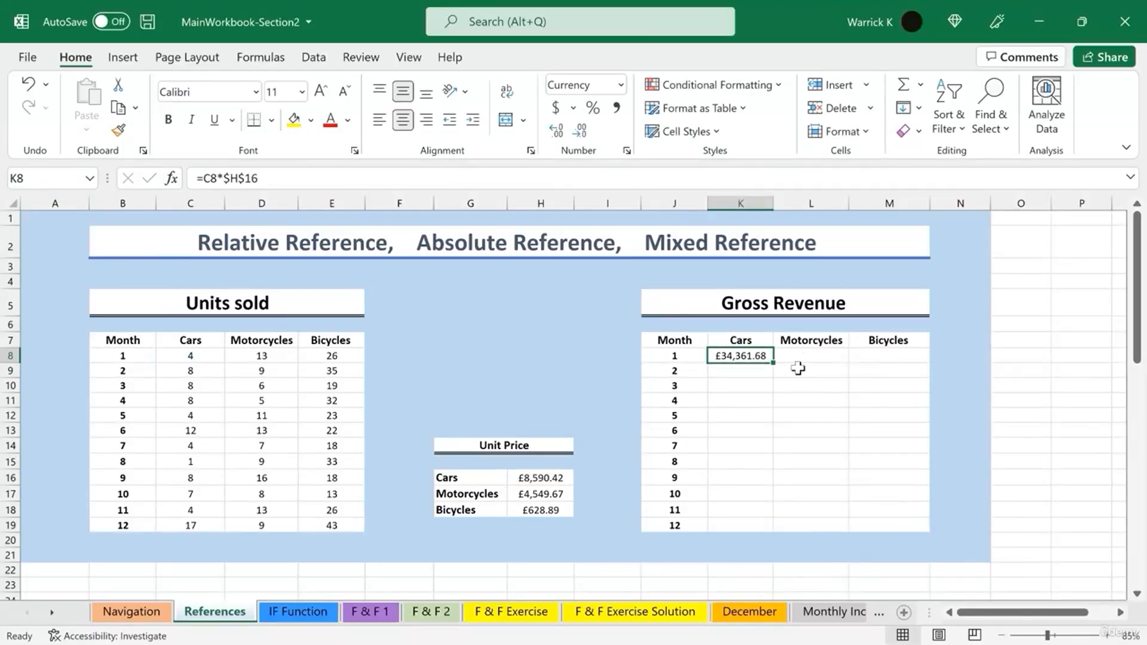
pyautogui.moveTo(773, 362); pyautogui.dragTo(771, 531)
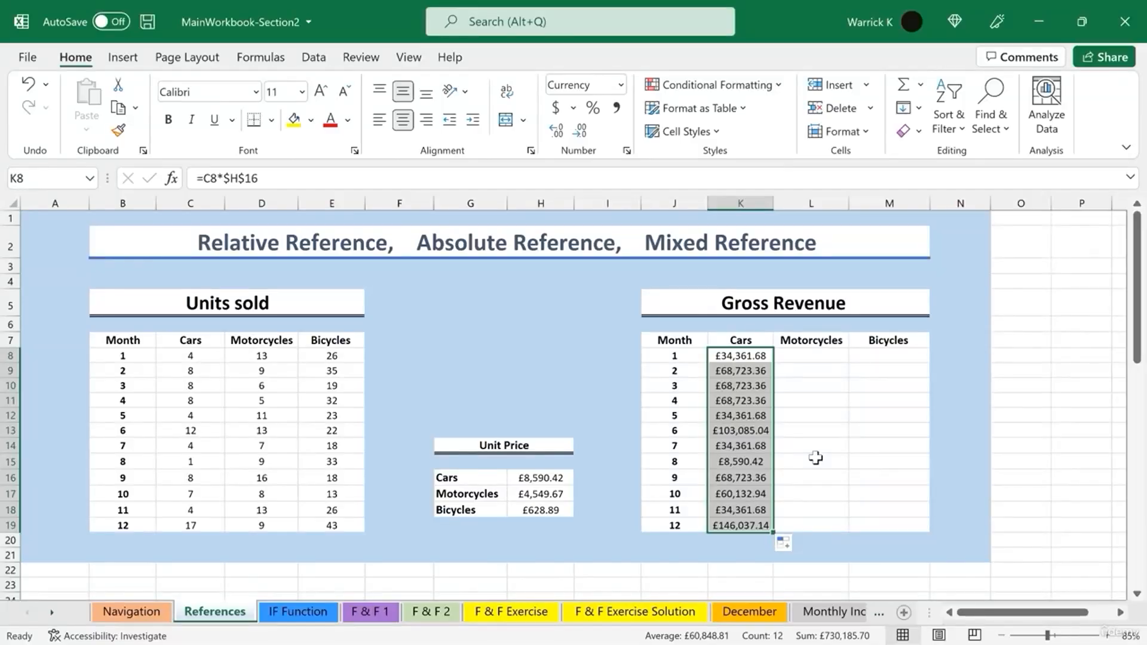
pyautogui.click(811, 432)
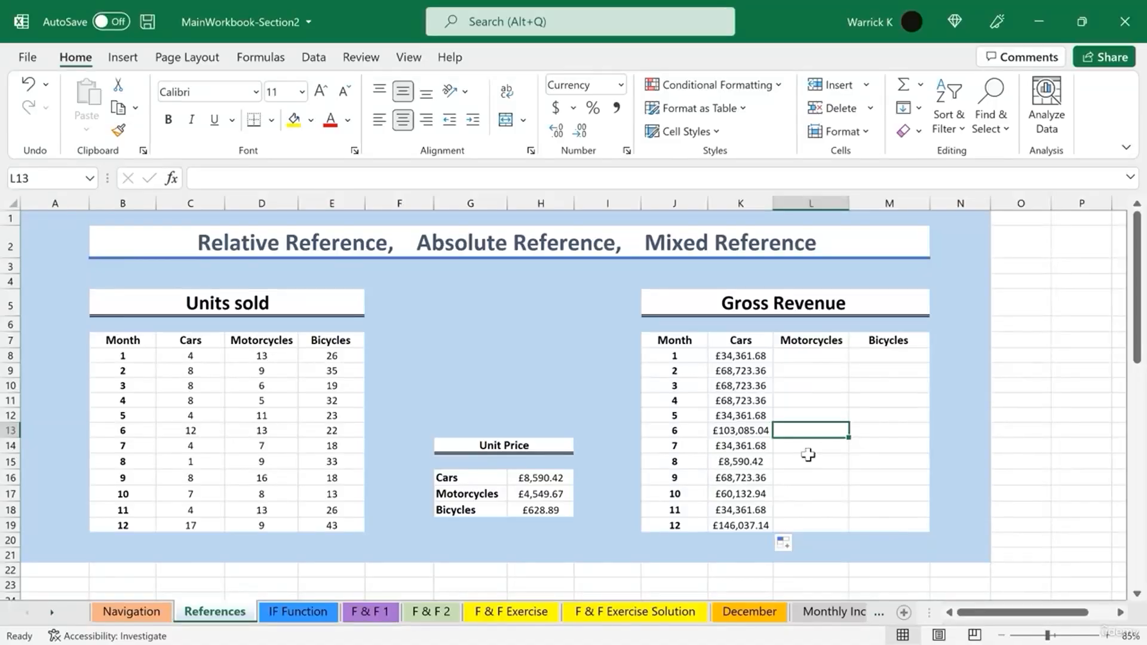
# - Inspect month 8's Cars revenue formula to check its references
pyautogui.doubleClick(743, 461)
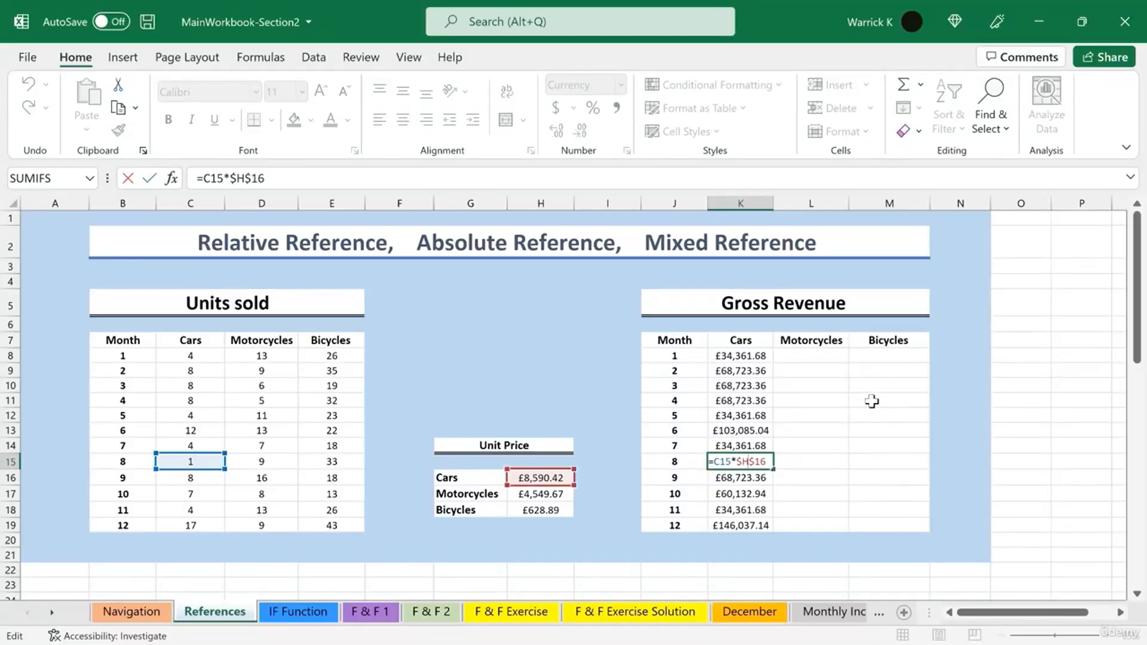
pyautogui.click(866, 384)
# - Start a formula in month 1's Motorcycles revenue cell multiplying D8 by the unit price H17
pyautogui.click(830, 356)
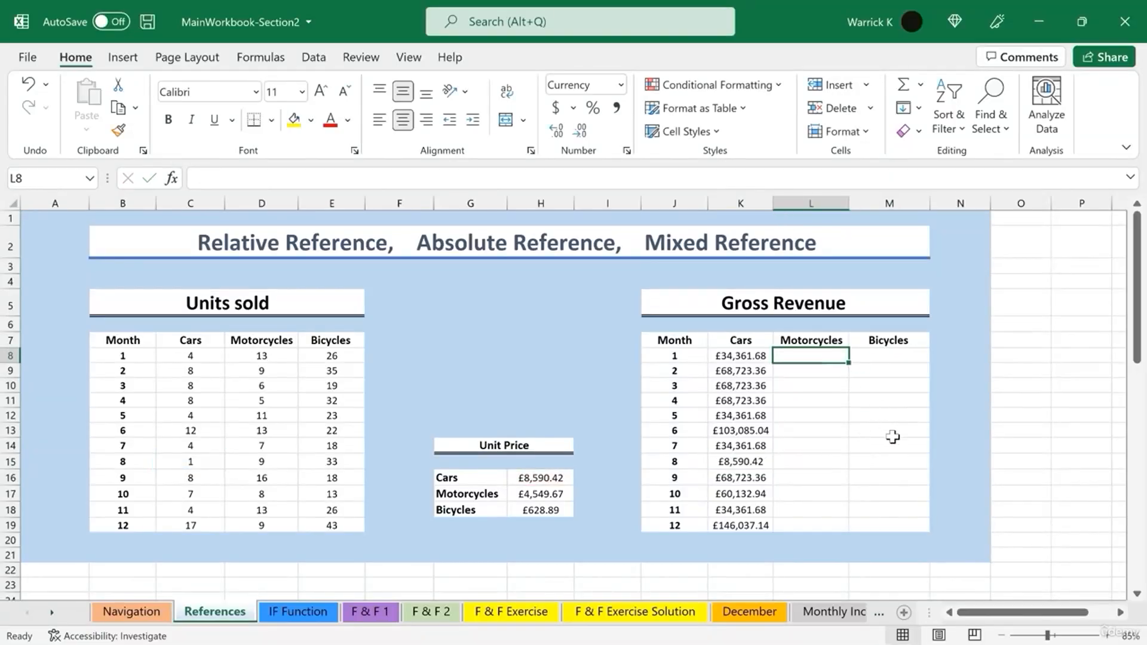
pyautogui.write('=')
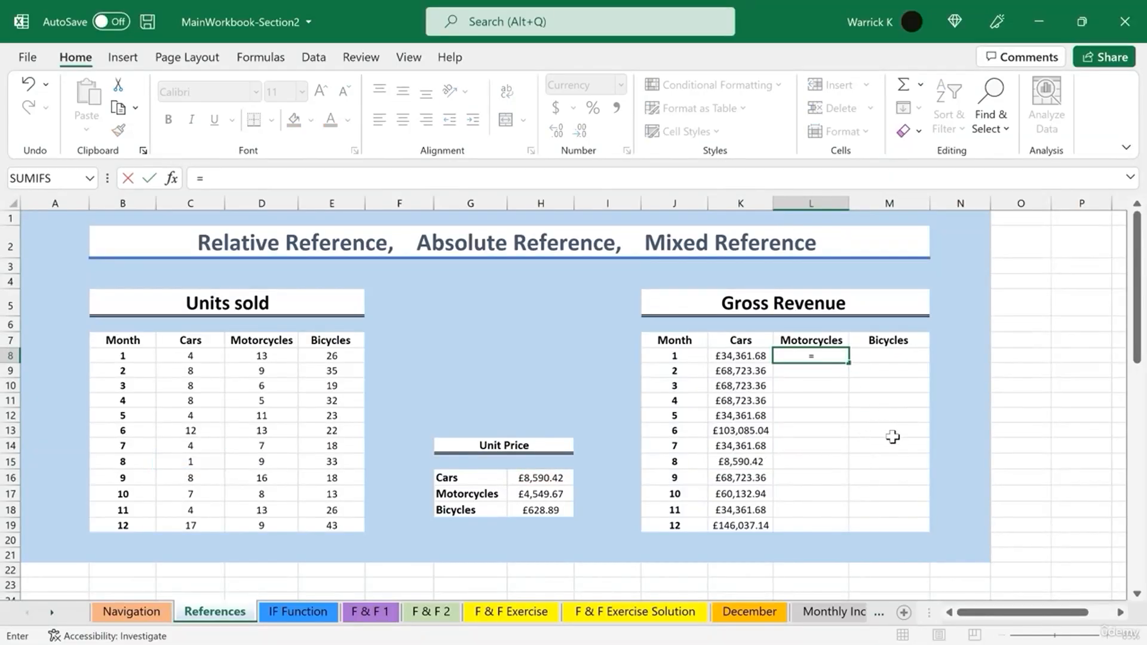
pyautogui.click(239, 357)
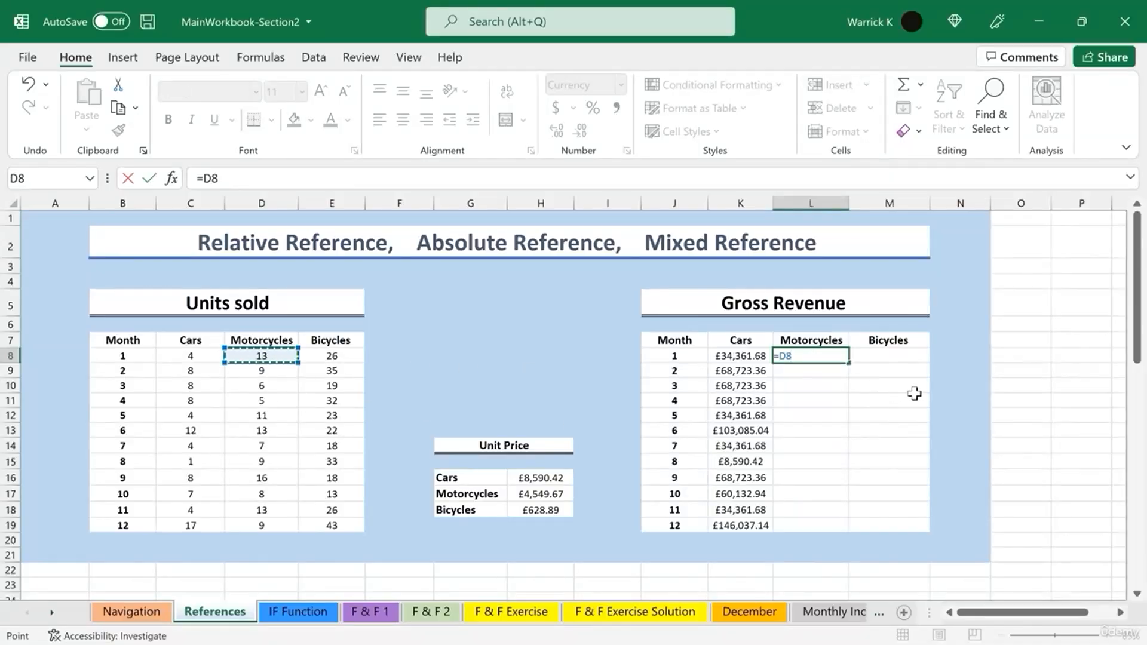
pyautogui.write('*')
pyautogui.click(536, 493)
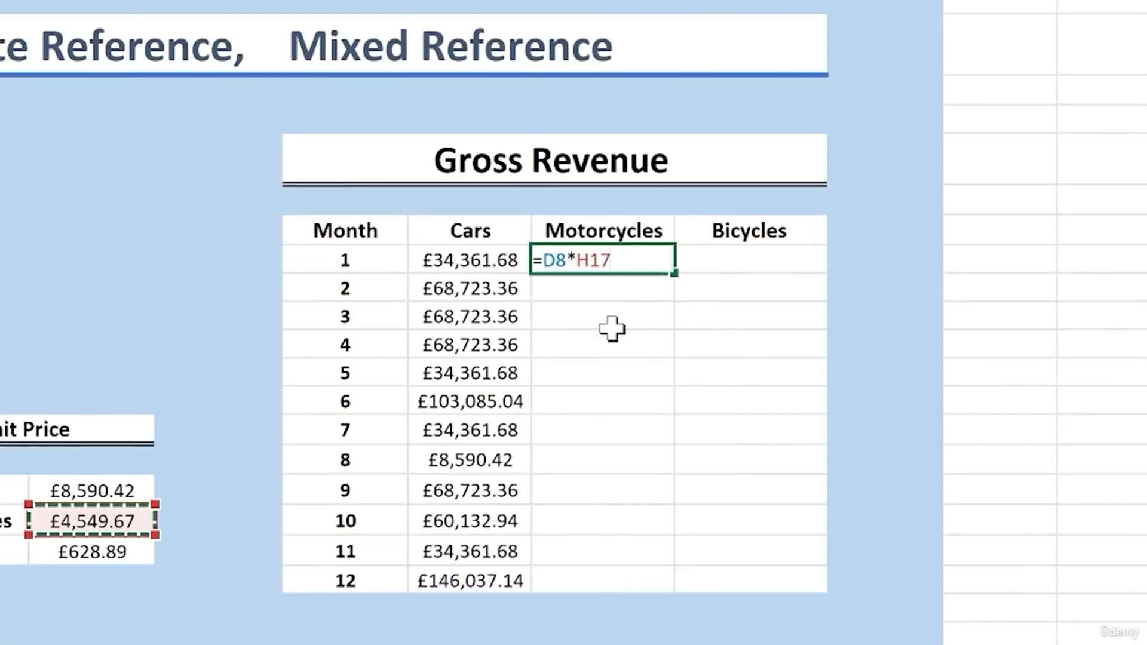
# - Make the Motorcycles unit price reference absolute as $H$17 and enter the formula =D8*$H$17
pyautogui.press('F4')
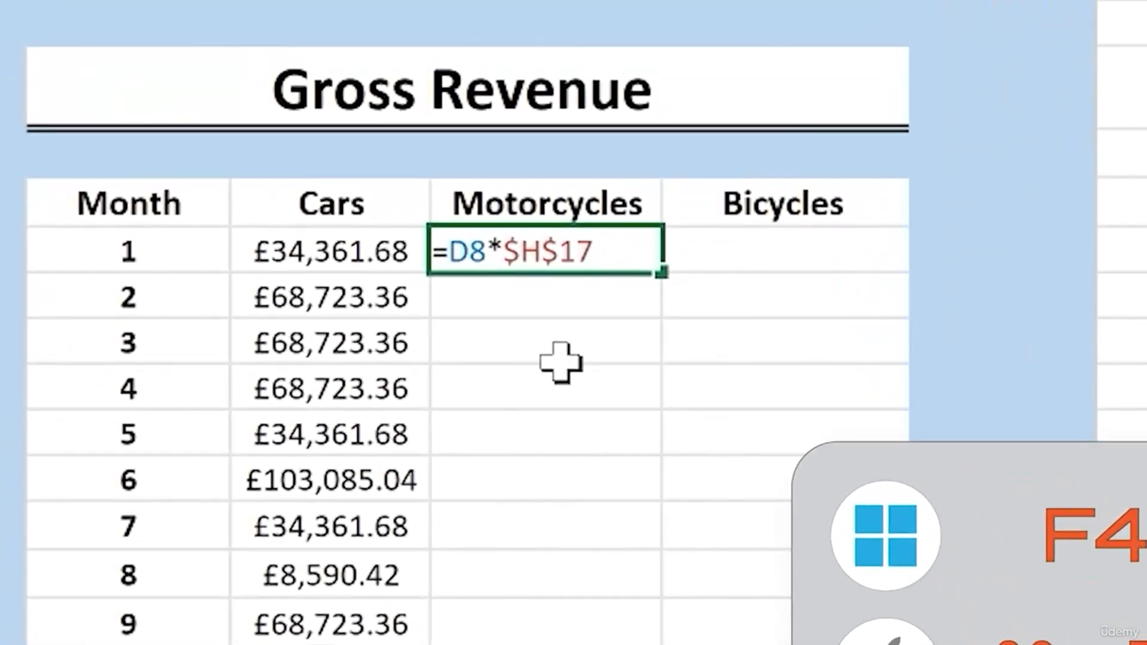
pyautogui.press('F4')
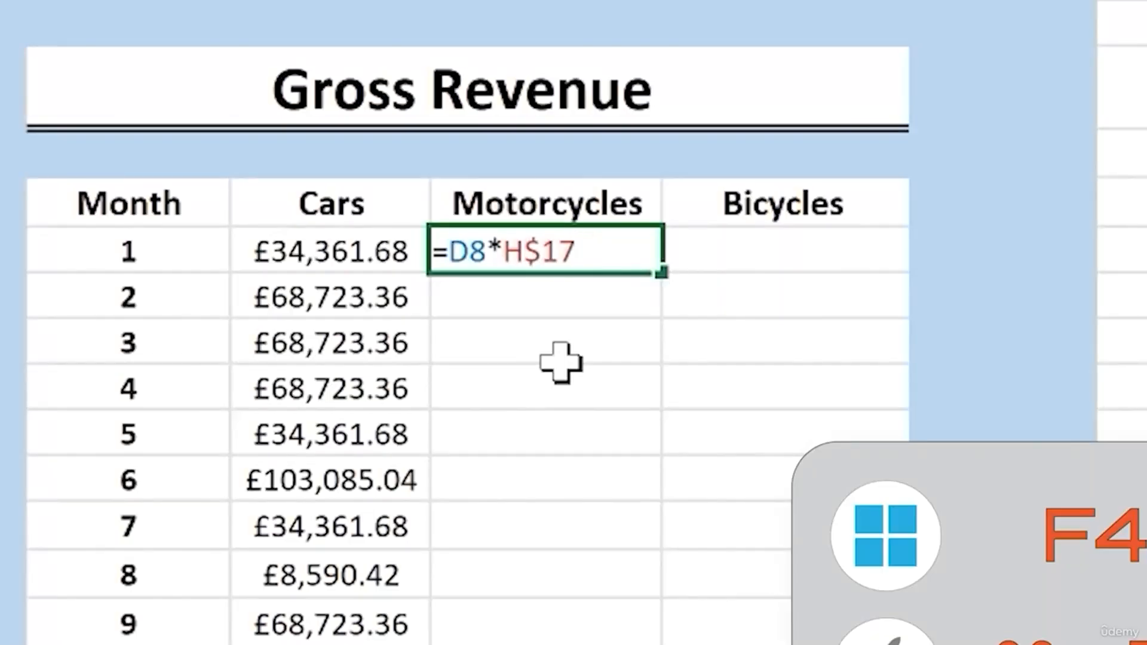
pyautogui.press('F4')
pyautogui.press('F4')
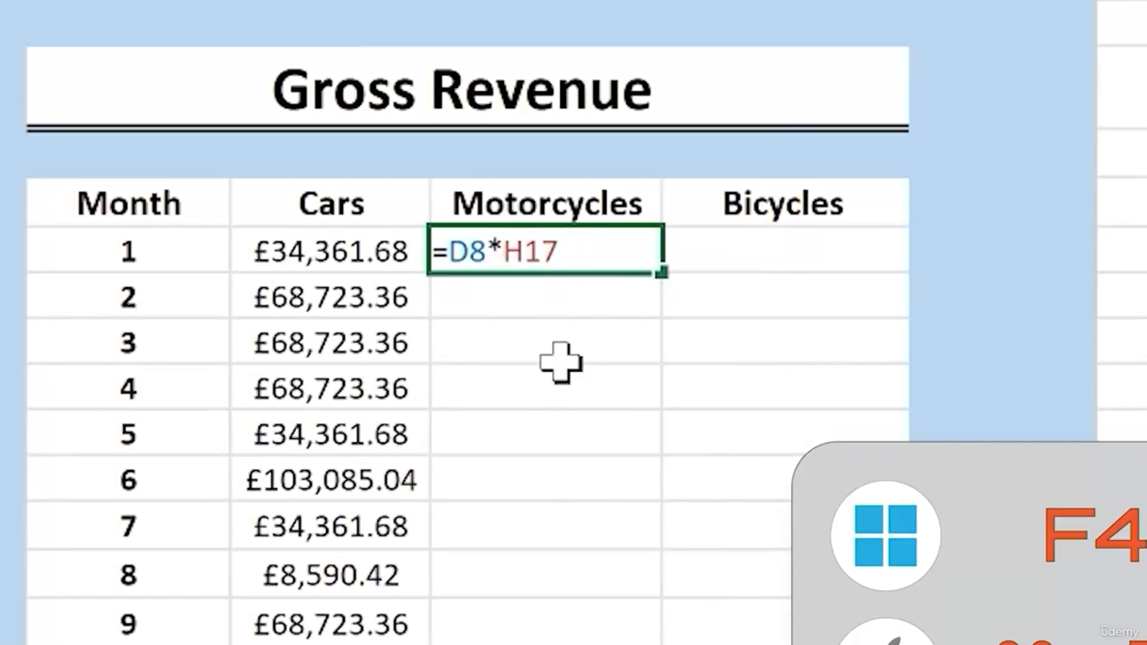
pyautogui.press('F4')
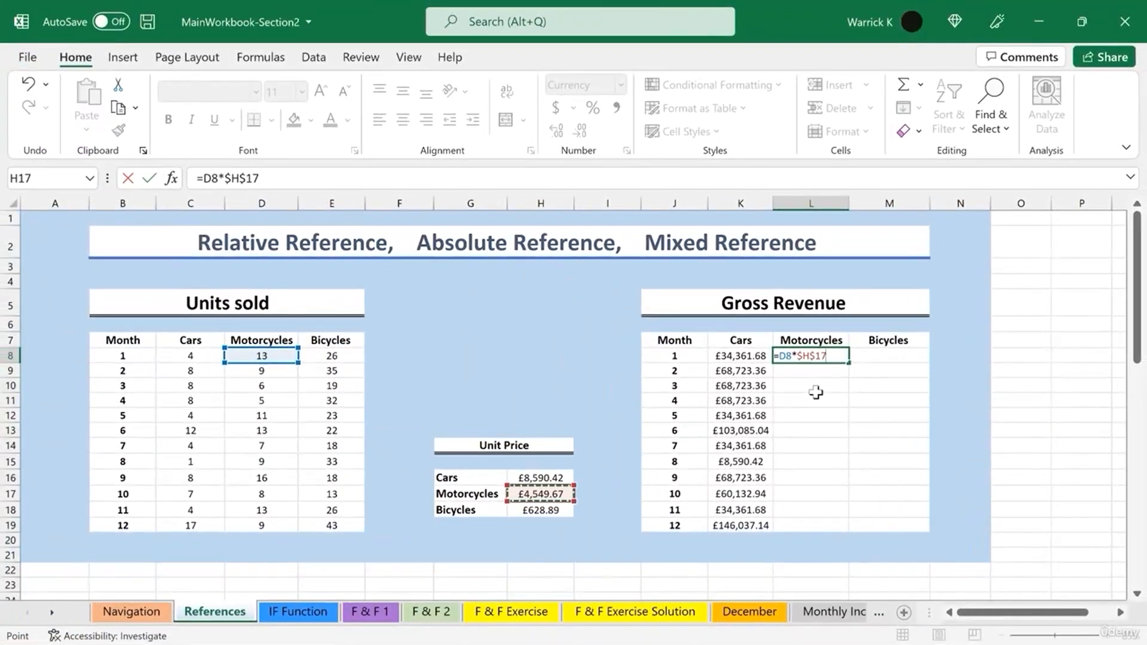
pyautogui.press('Return')
# - Fill the Motorcycles revenue formula down to month 12
pyautogui.click(820, 357)
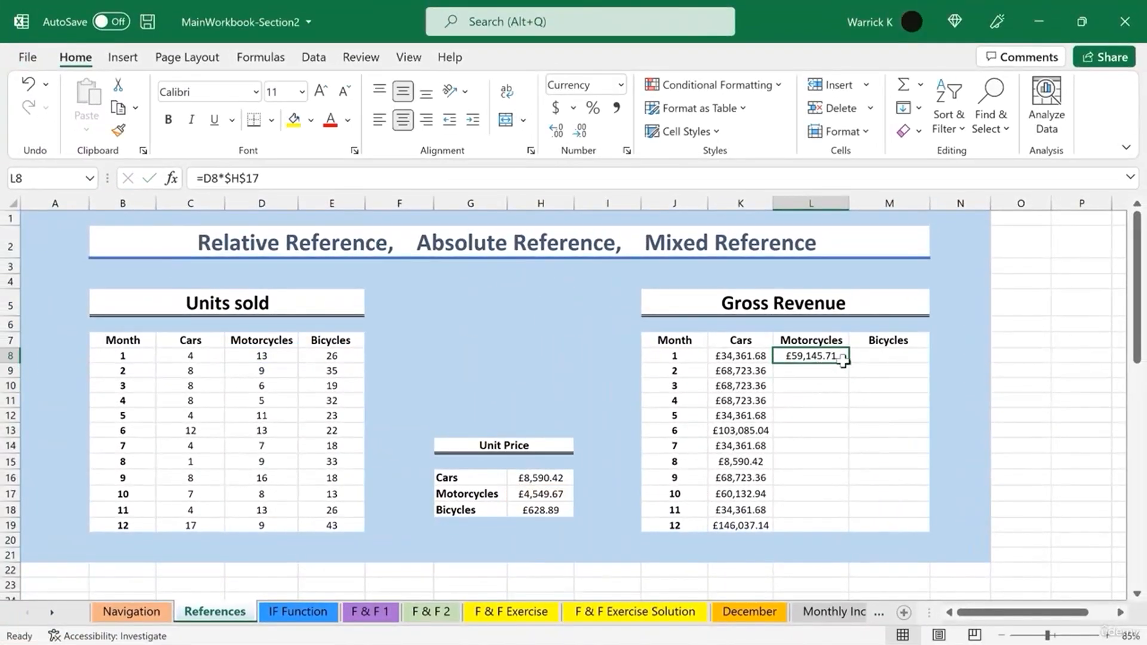
pyautogui.moveTo(850, 363); pyautogui.dragTo(863, 536)
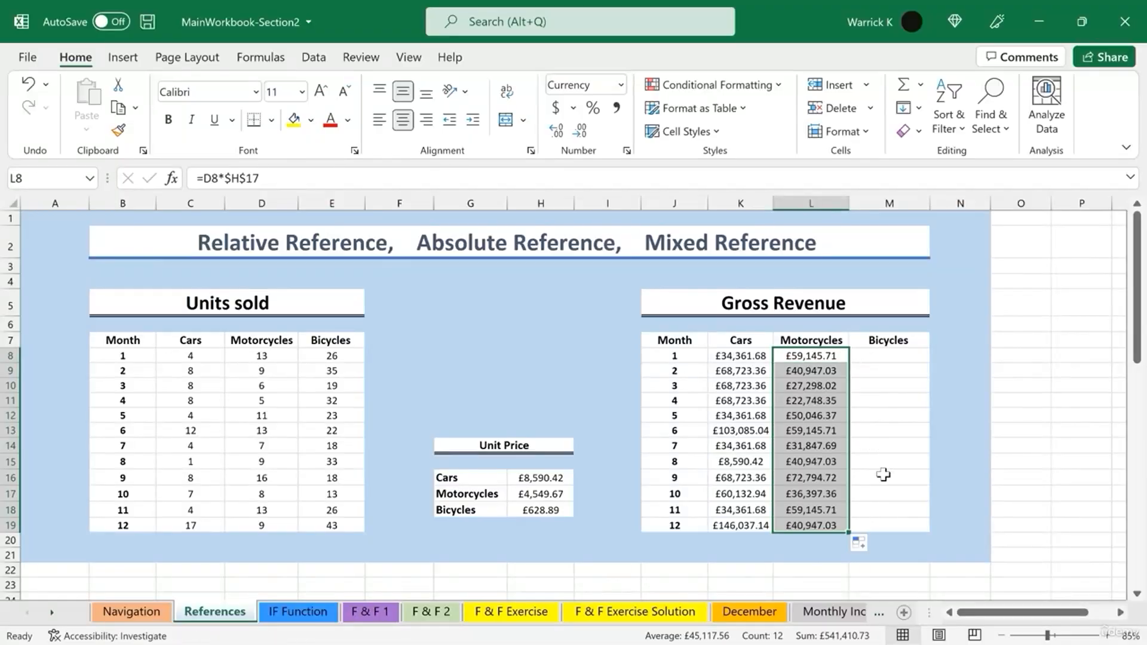
pyautogui.click(881, 477)
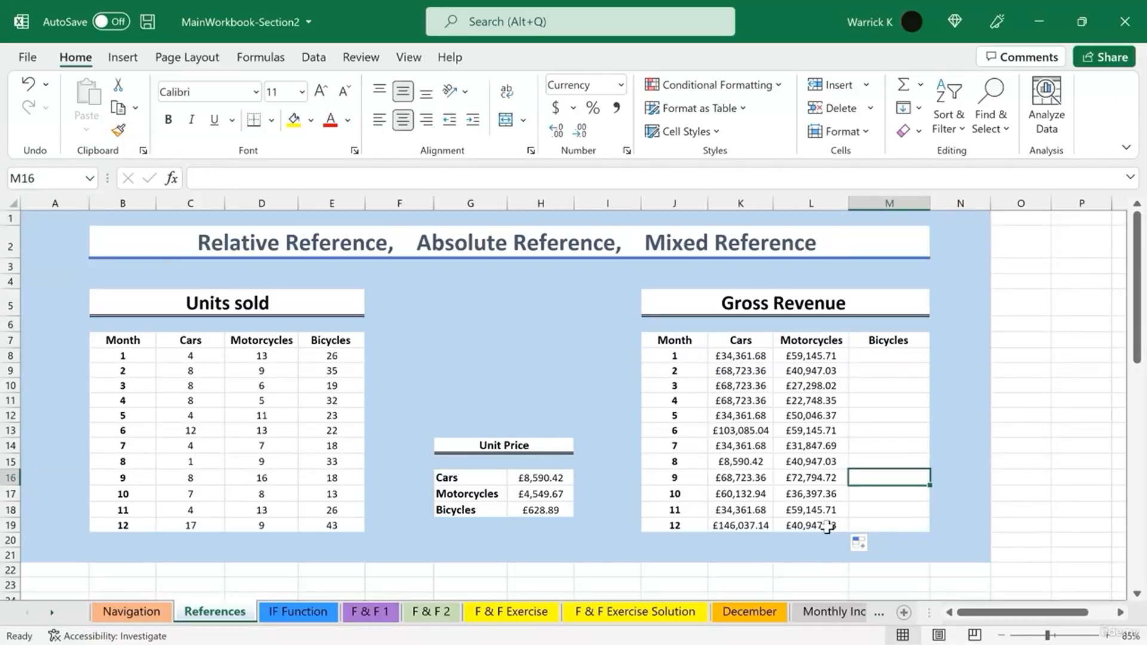
# - Open month 12's Motorcycles revenue formula to check its references
pyautogui.click(827, 526)
pyautogui.doubleClick(827, 526)
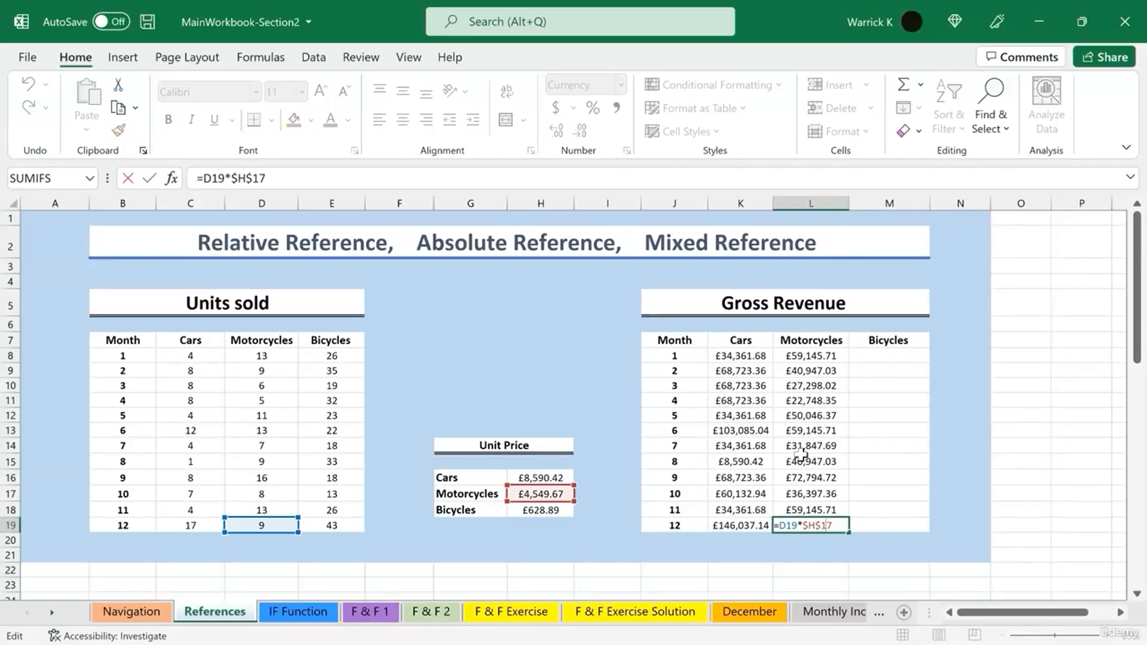
pyautogui.click(893, 458)
# - Enter =E8*H$18 in month 1's Bicycles revenue cell, locking only the unit price row
pyautogui.click(889, 356)
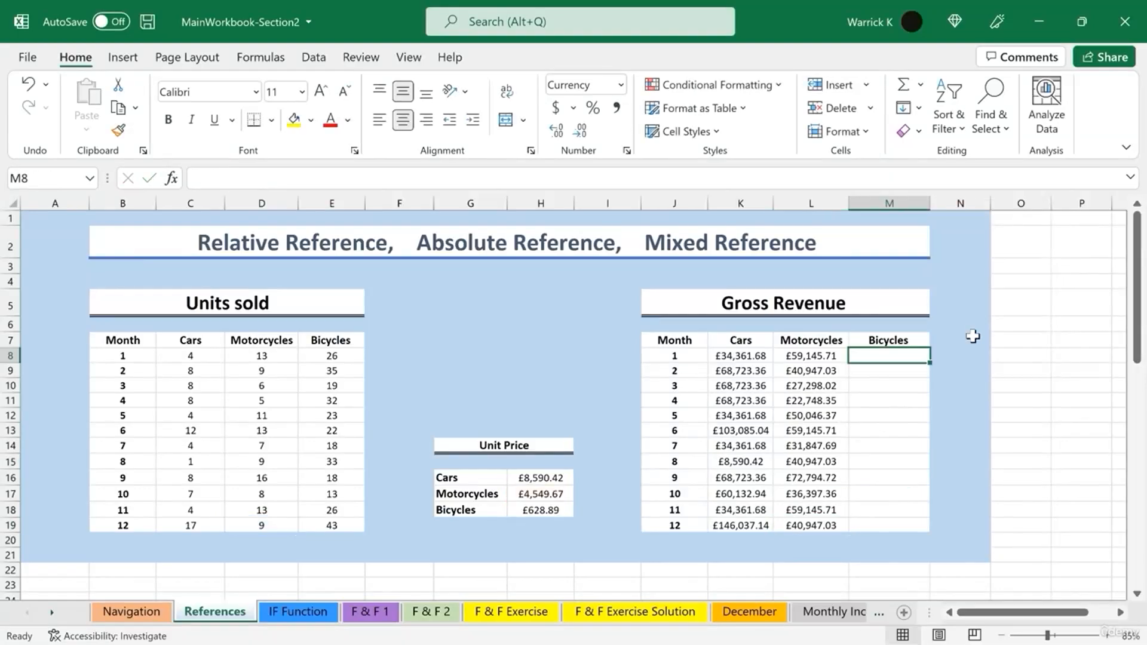
pyautogui.write('=')
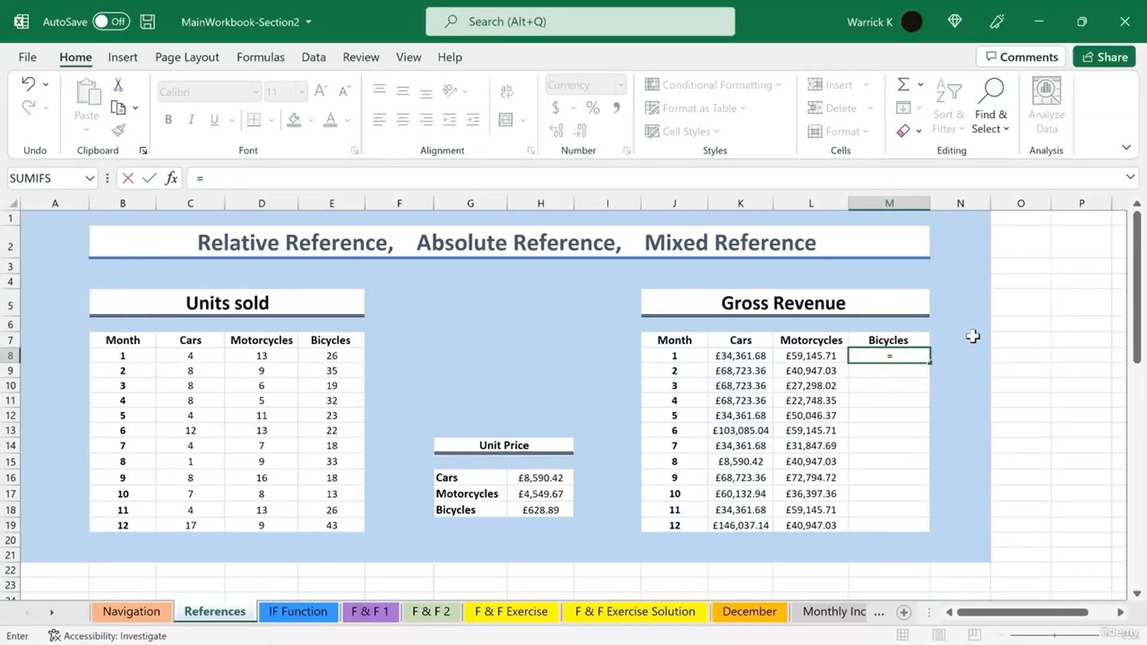
pyautogui.click(328, 357)
pyautogui.write('*')
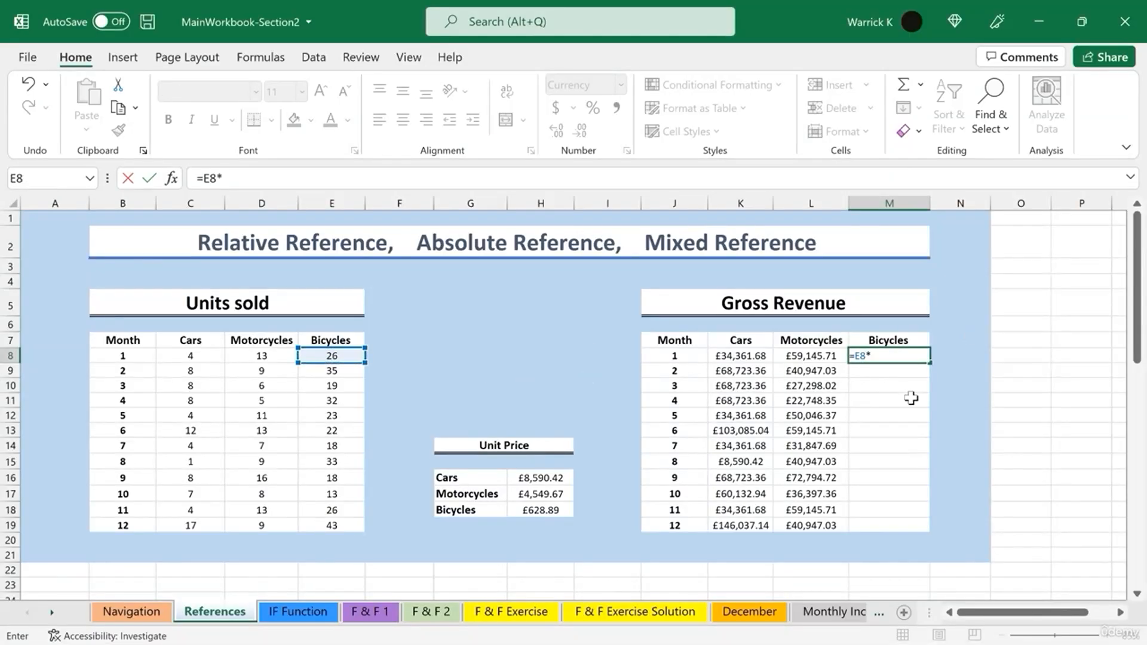
pyautogui.click(539, 510)
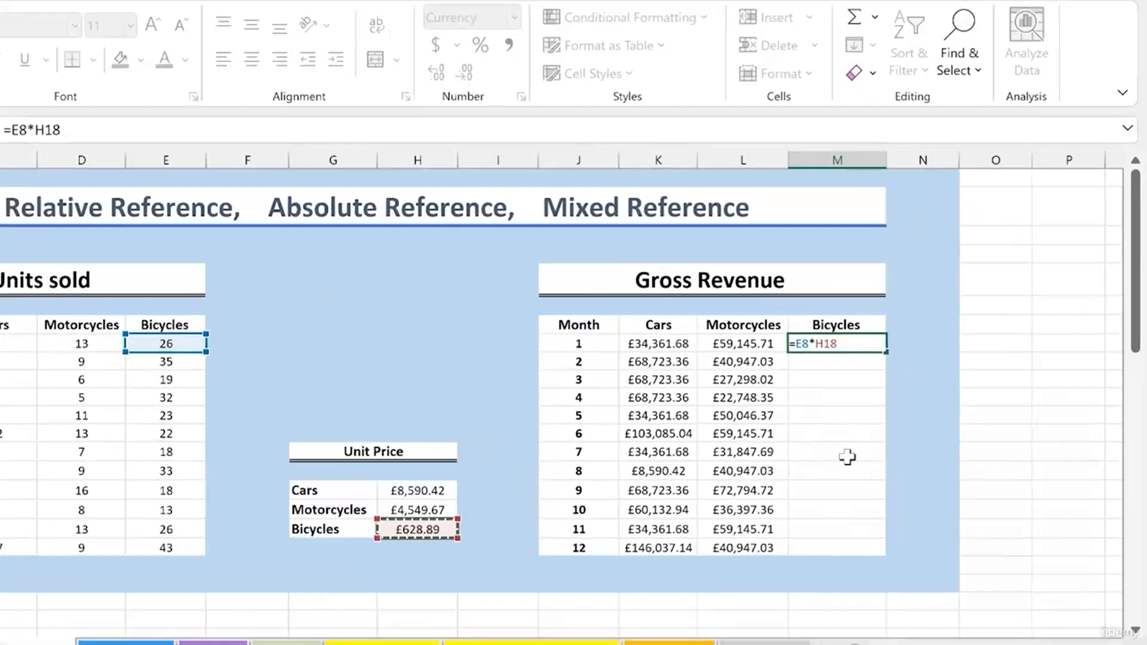
pyautogui.press('F4')
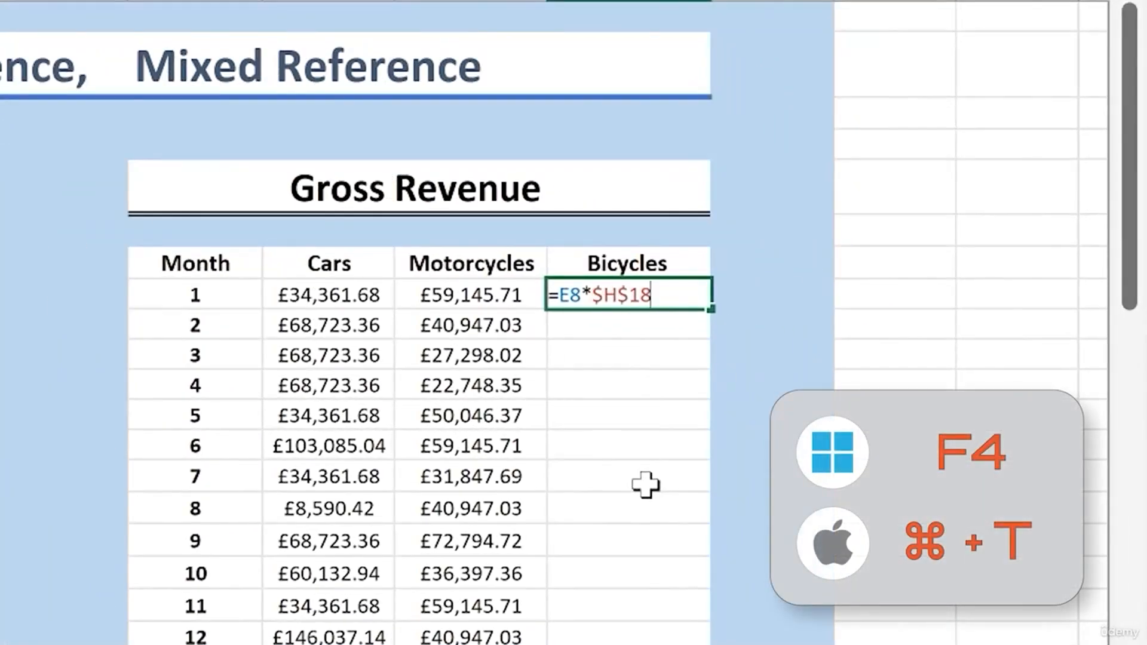
pyautogui.press('F4')
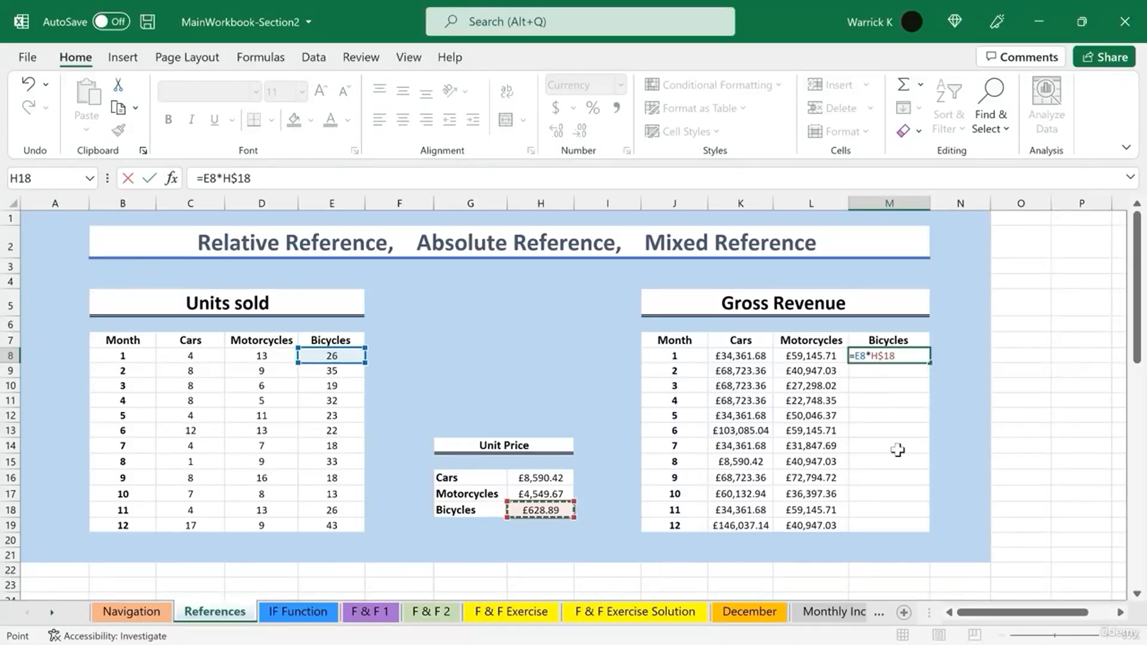
pyautogui.press('Return')
# - Fill the Bicycles revenue formula down to month 12
pyautogui.press('Up')
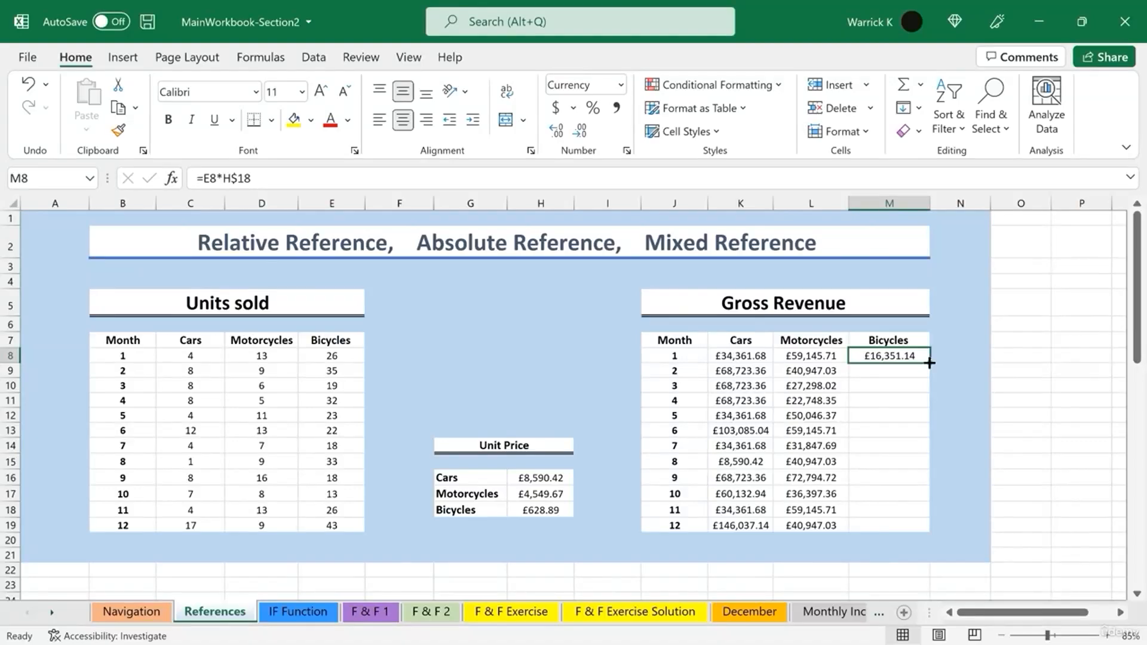
pyautogui.doubleClick(929, 363)
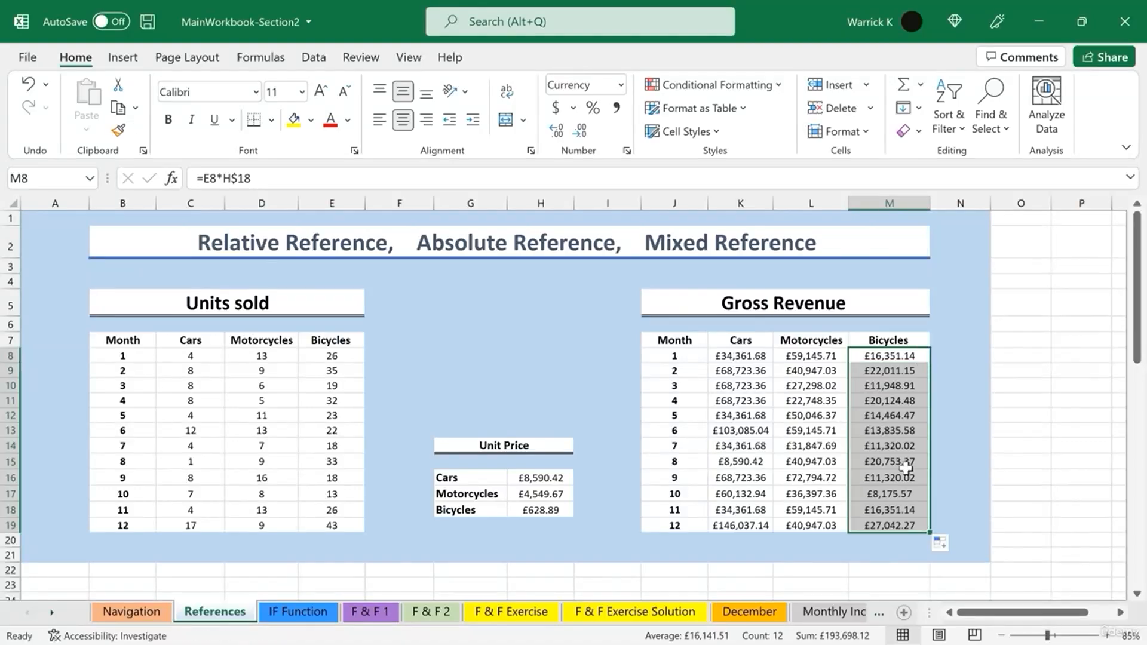
pyautogui.click(1000, 387)
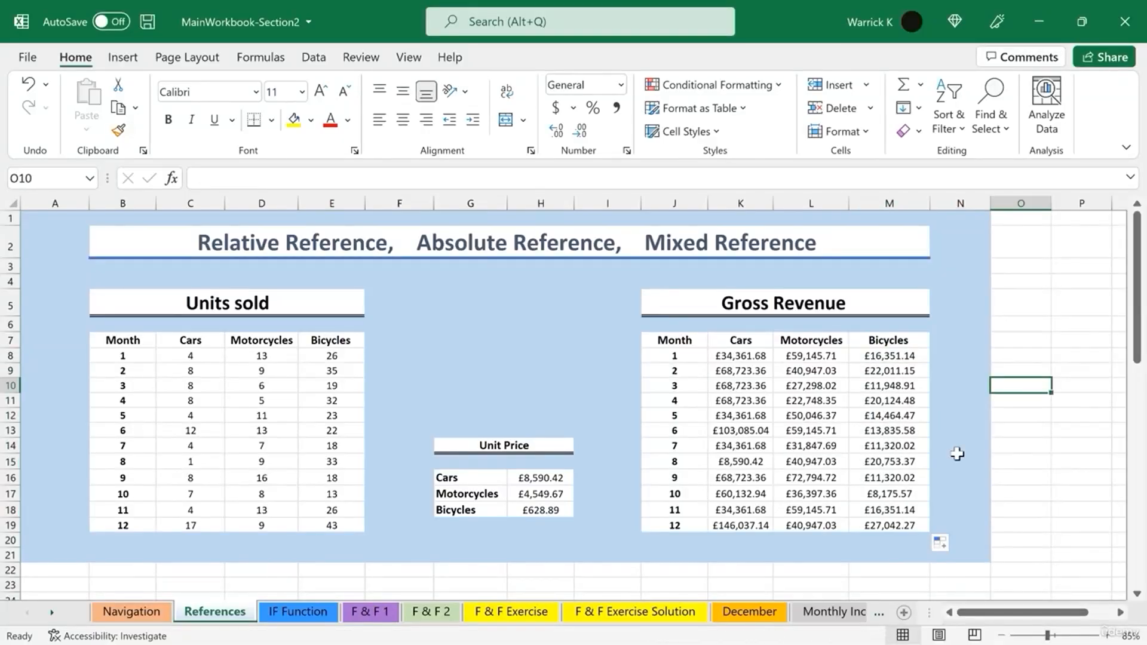
# - Select the Gross Revenue results to review them
pyautogui.doubleClick(905, 525)
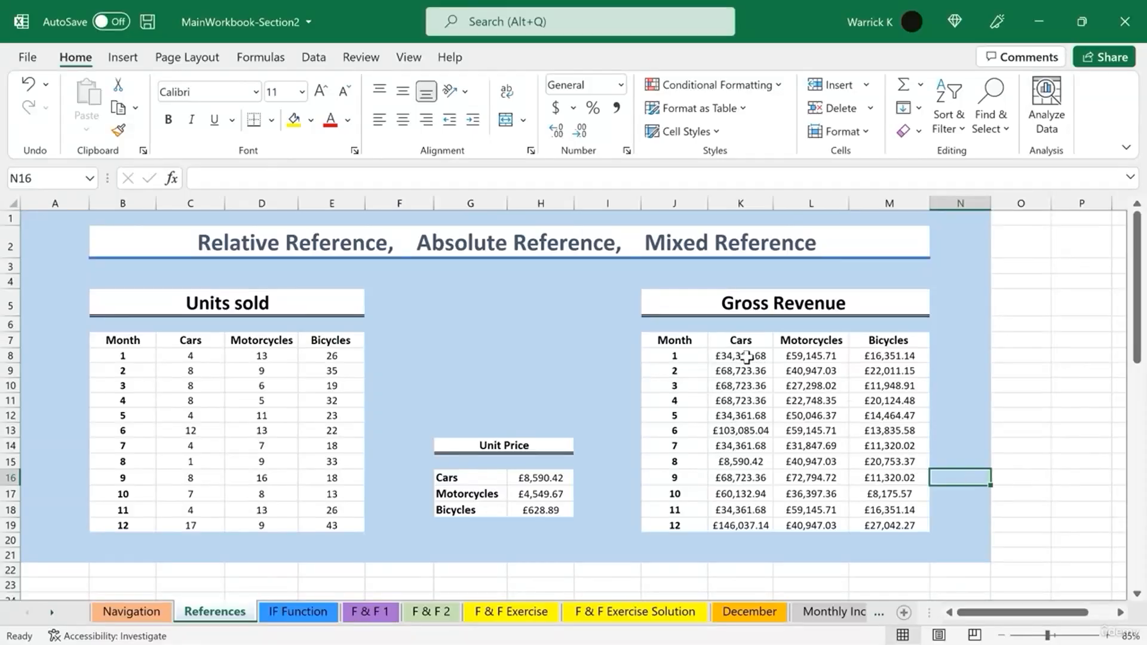
pyautogui.moveTo(747, 359); pyautogui.dragTo(890, 527)
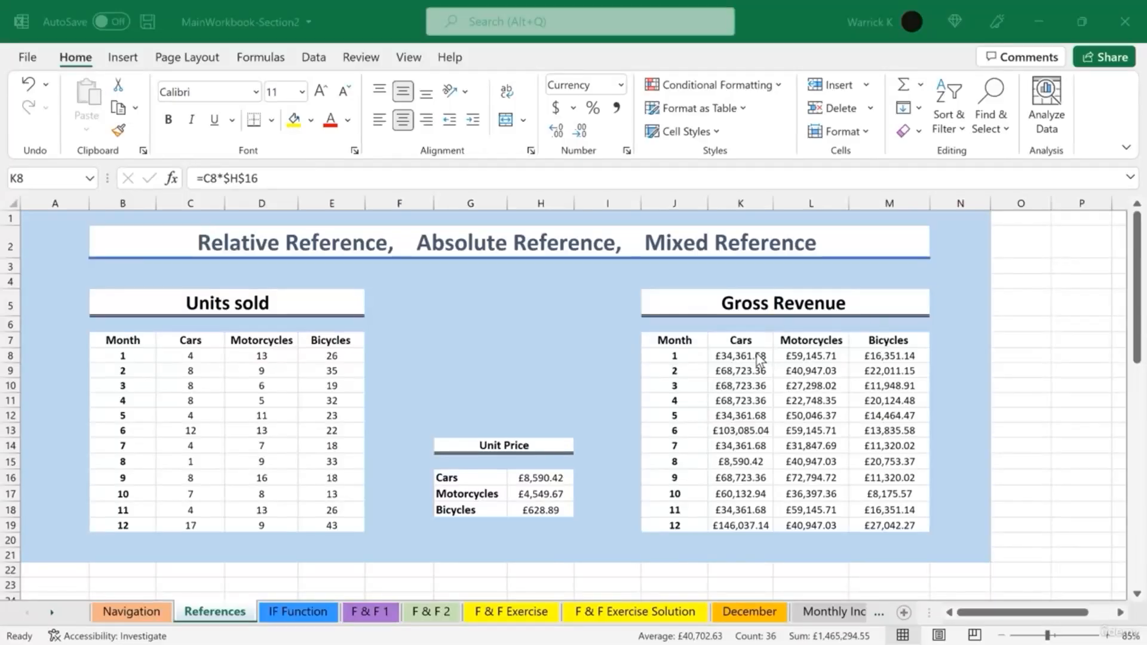
pyautogui.scroll(-2, 472, 349)
pyautogui.scroll(2, 436, 361)
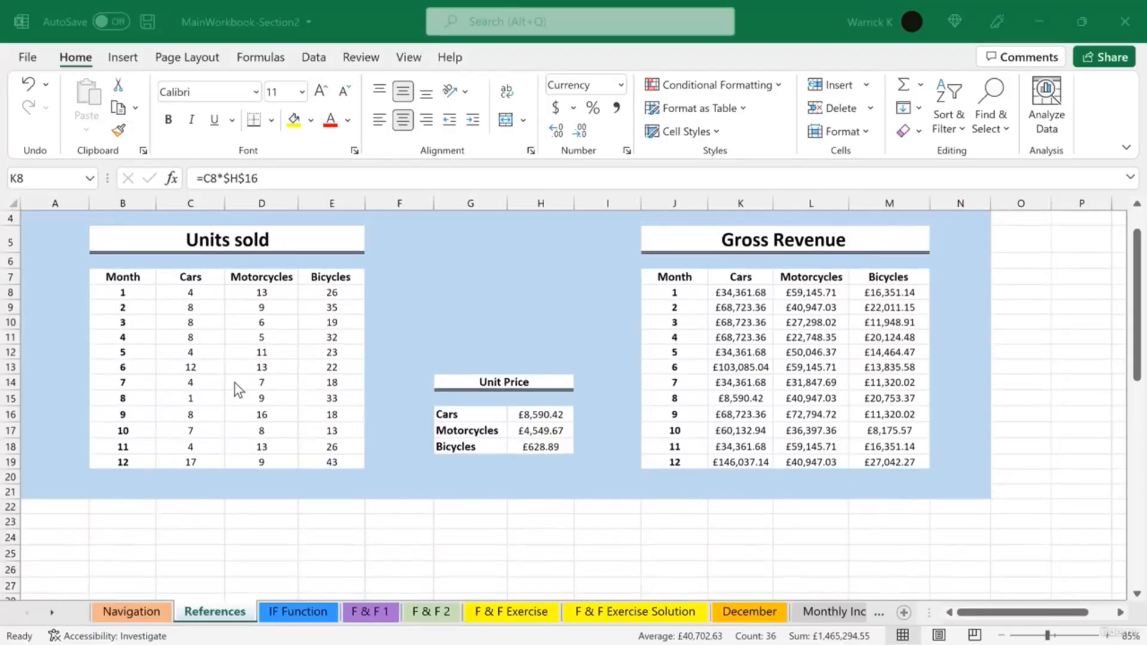
# - Copy the Units sold table and paste it transposed starting at cell B24
pyautogui.moveTo(123, 278); pyautogui.dragTo(351, 463)
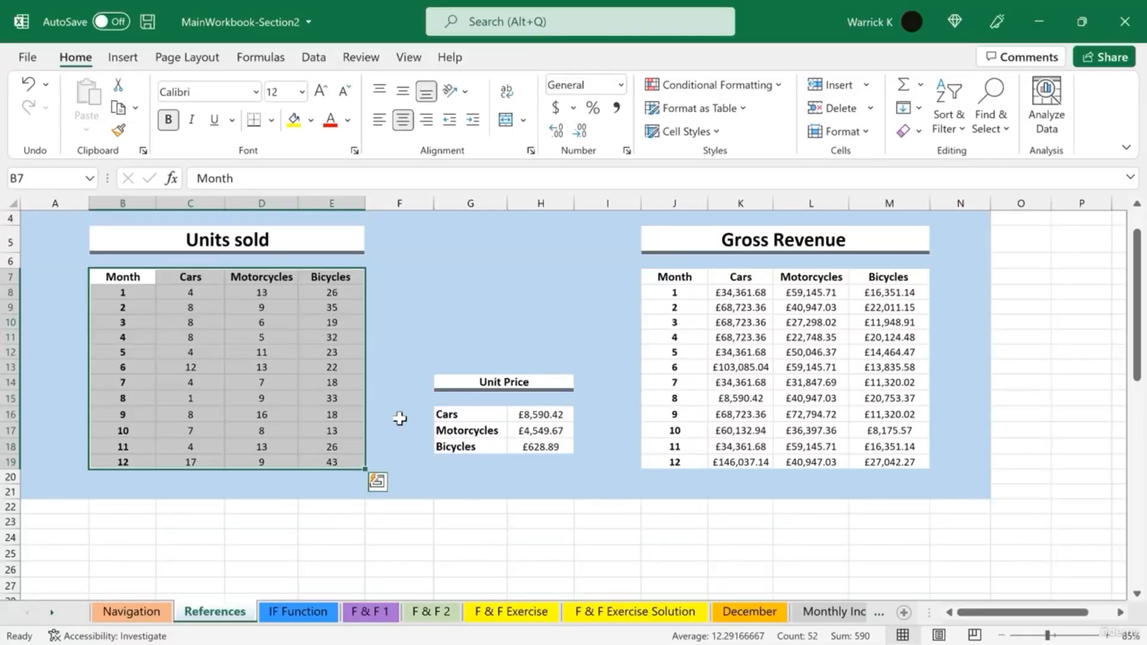
pyautogui.hotkey('ctrl', 'c')
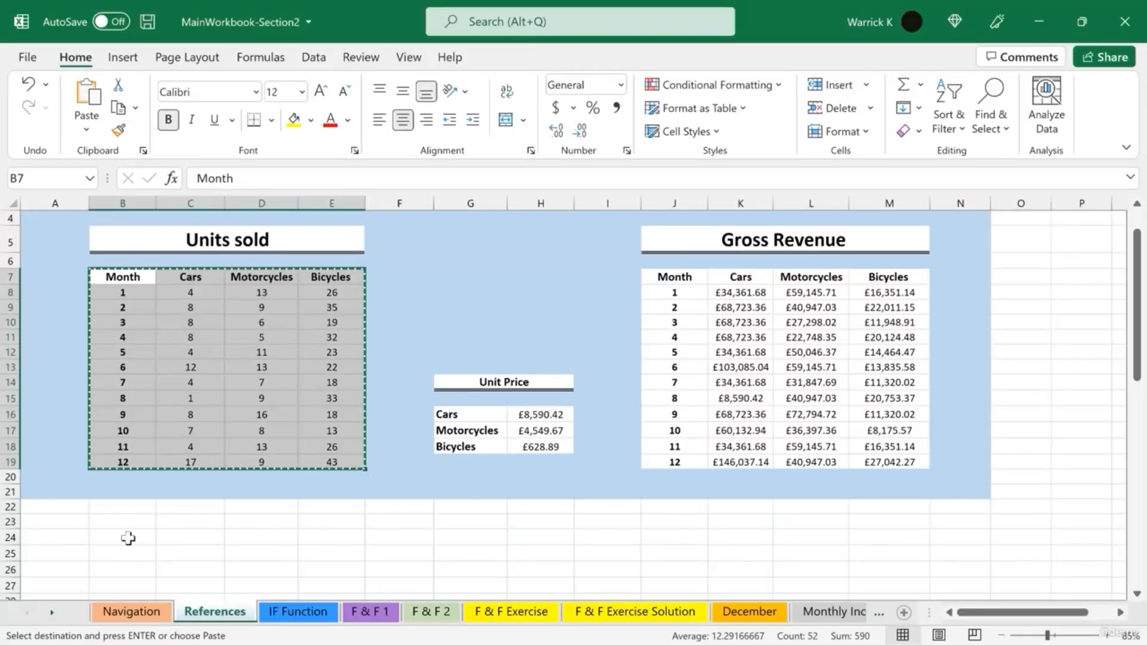
pyautogui.click(124, 536)
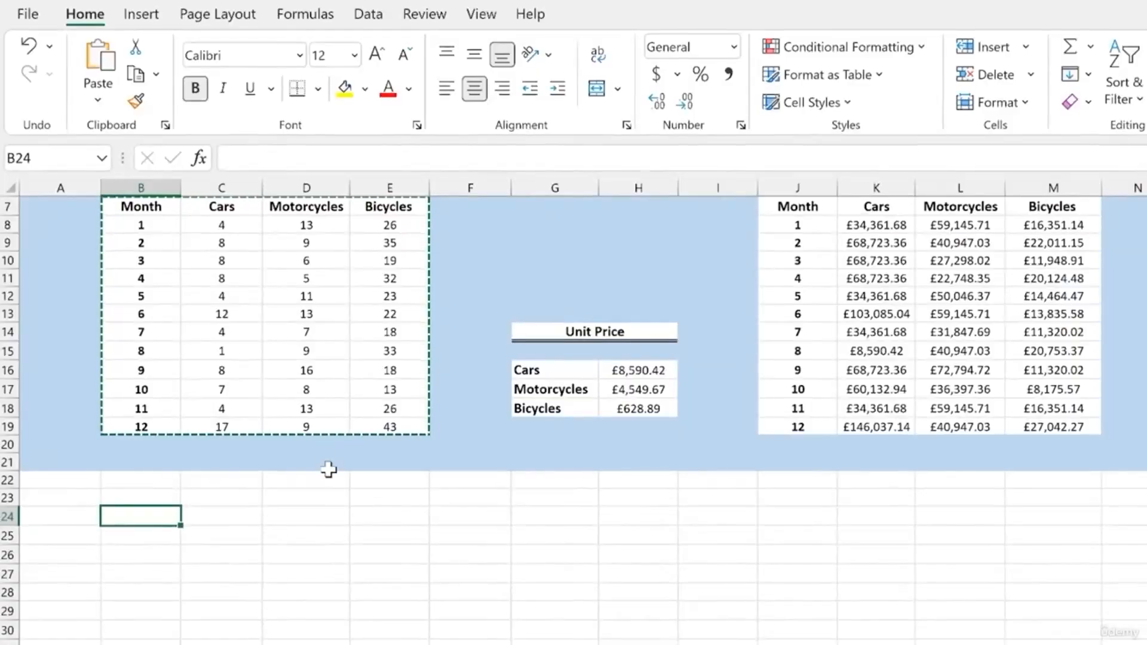
pyautogui.click(104, 103)
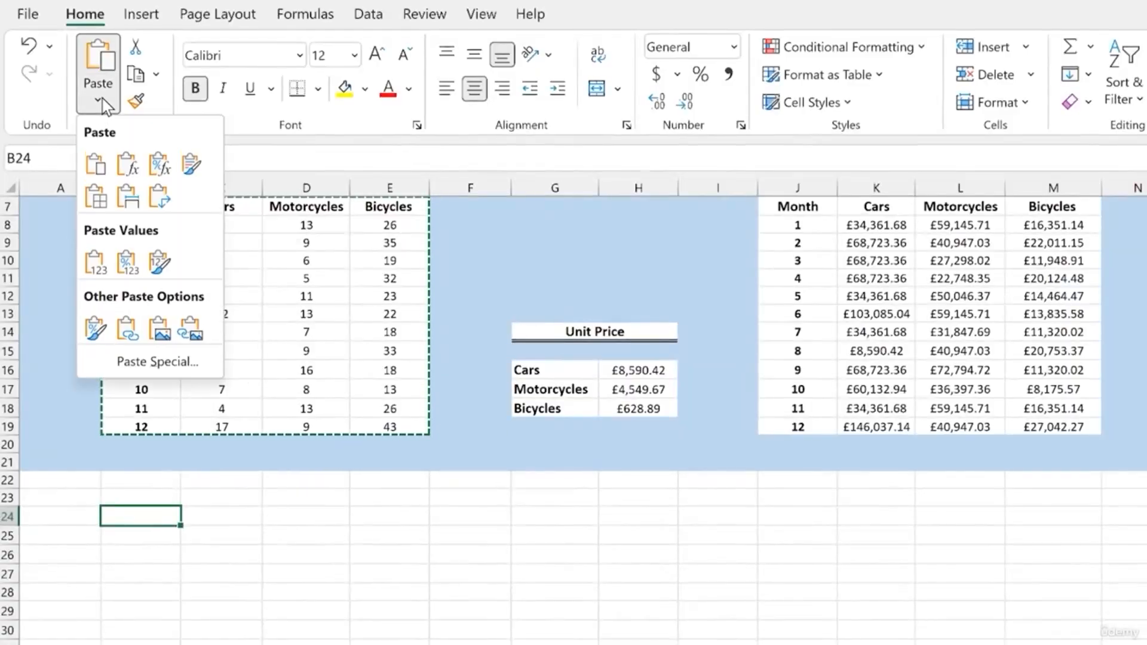
pyautogui.click(160, 197)
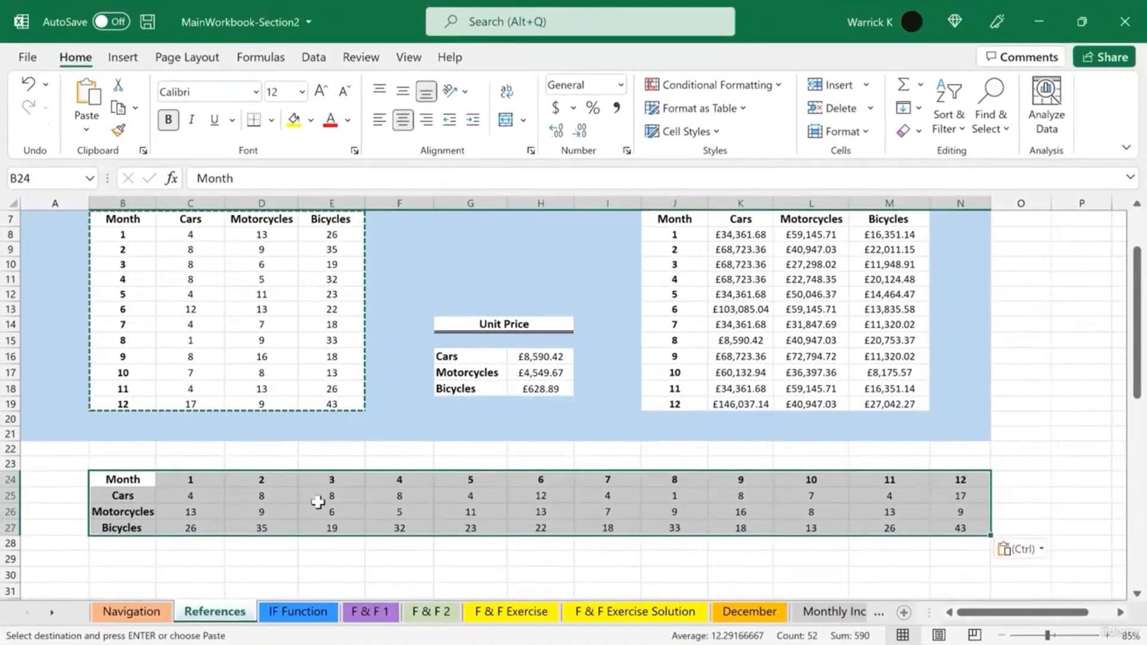
pyautogui.click(318, 501)
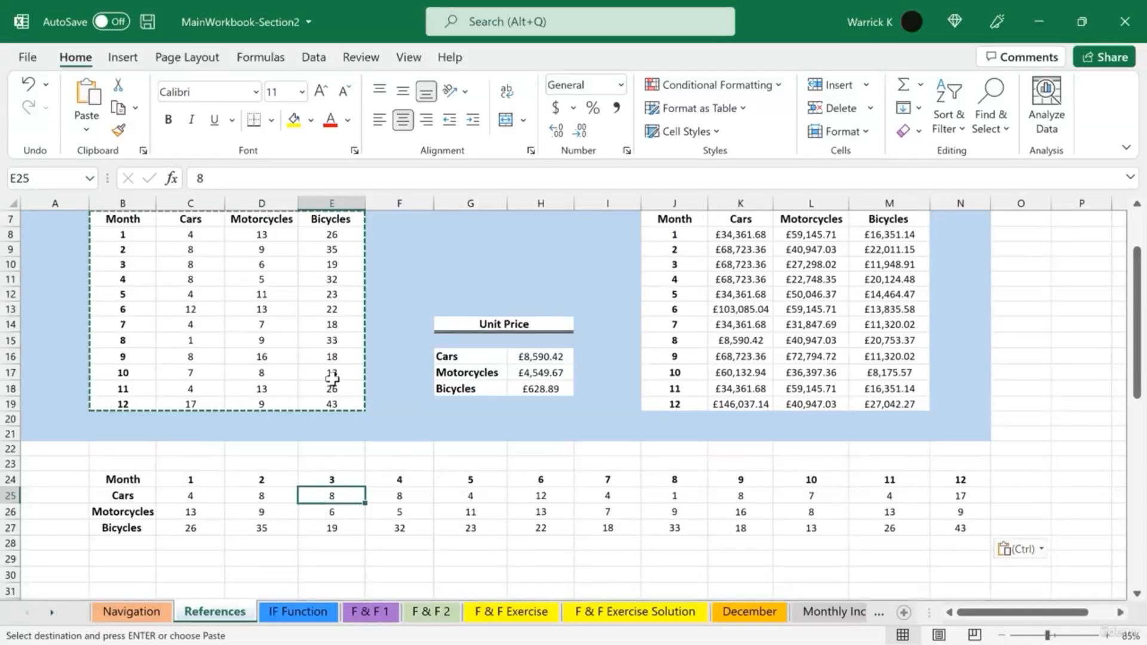
pyautogui.press('Escape')
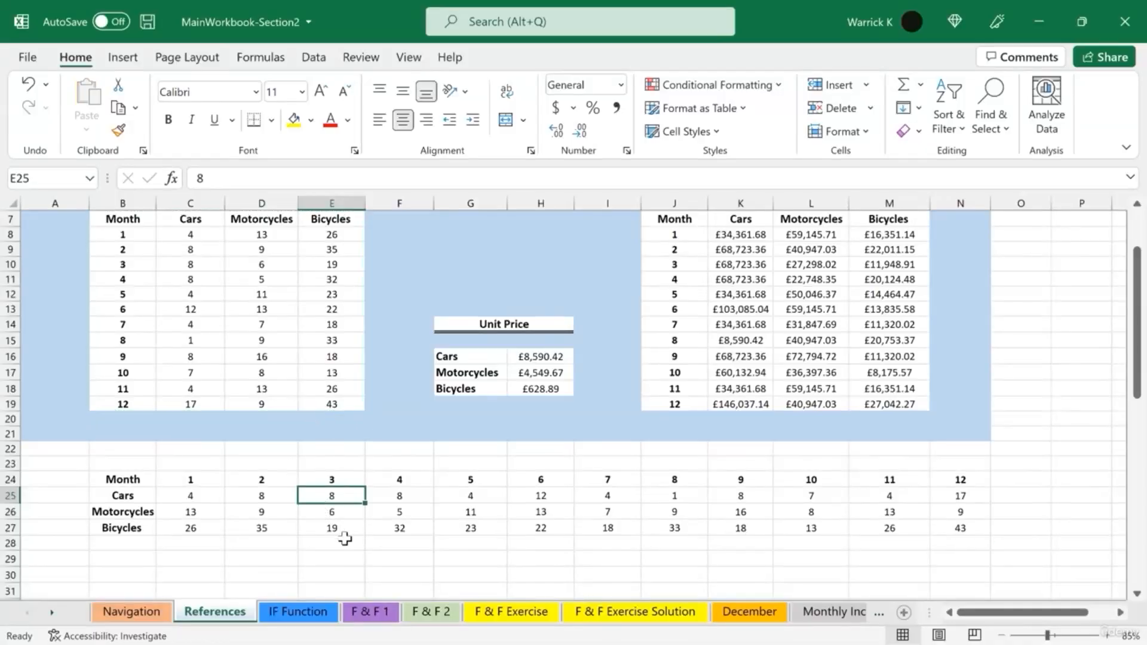
pyautogui.click(359, 558)
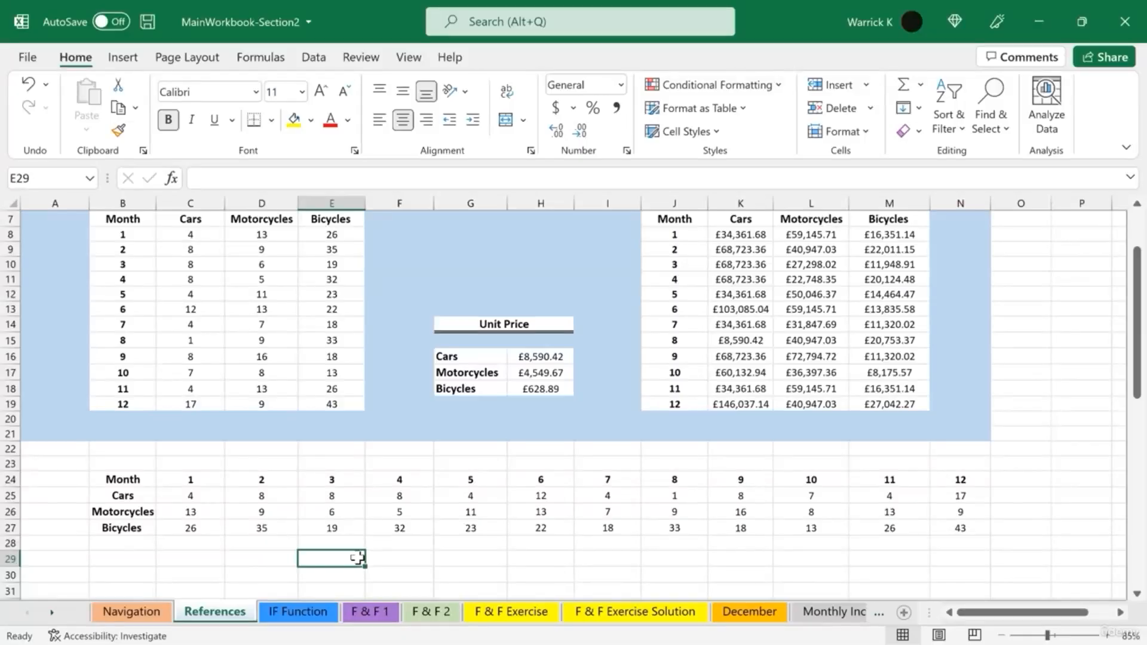
# - Copy the transposed table and paste a duplicate starting at cell B30
pyautogui.scroll(-2, 359, 558)
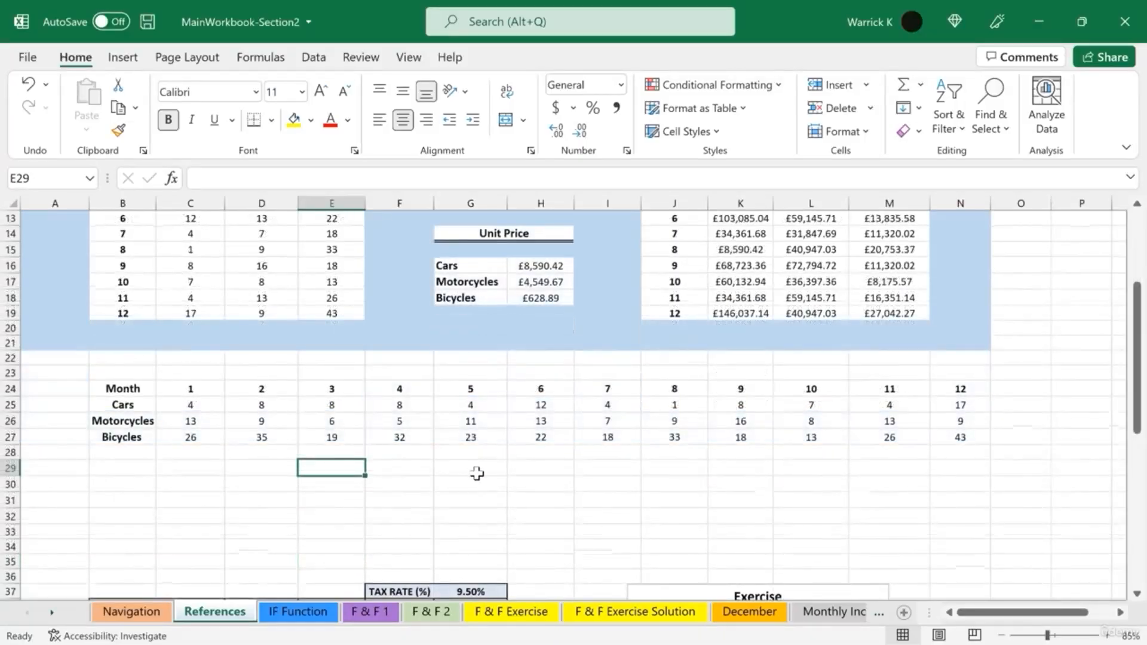
pyautogui.moveTo(118, 391); pyautogui.dragTo(961, 438)
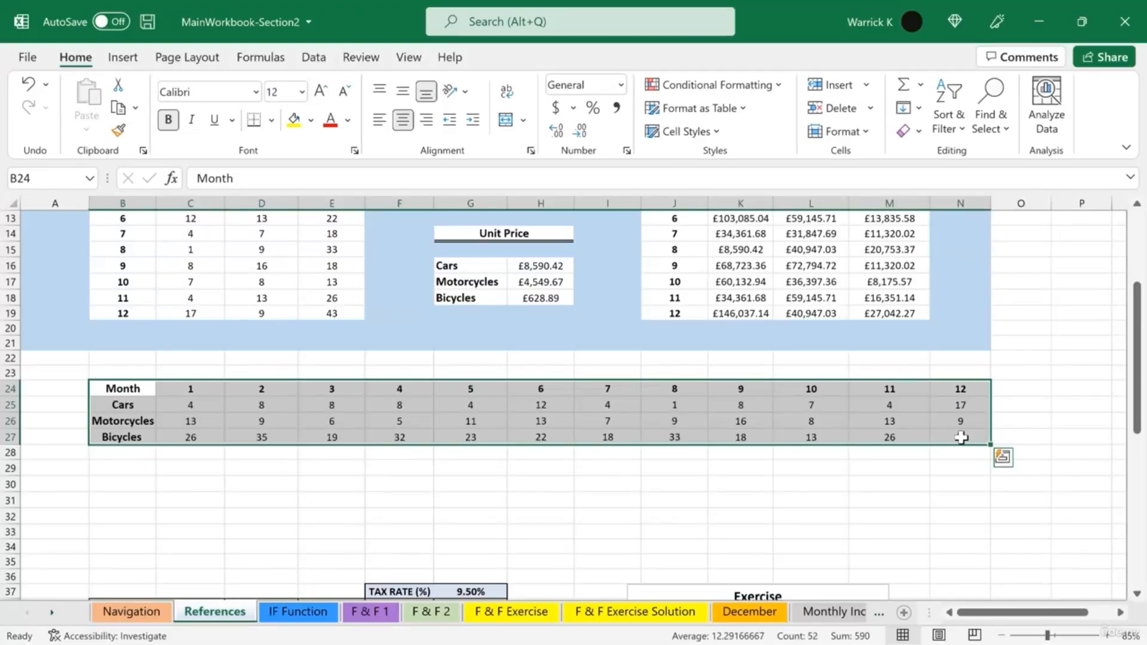
pyautogui.hotkey('ctrl', 'c')
pyautogui.click(118, 469)
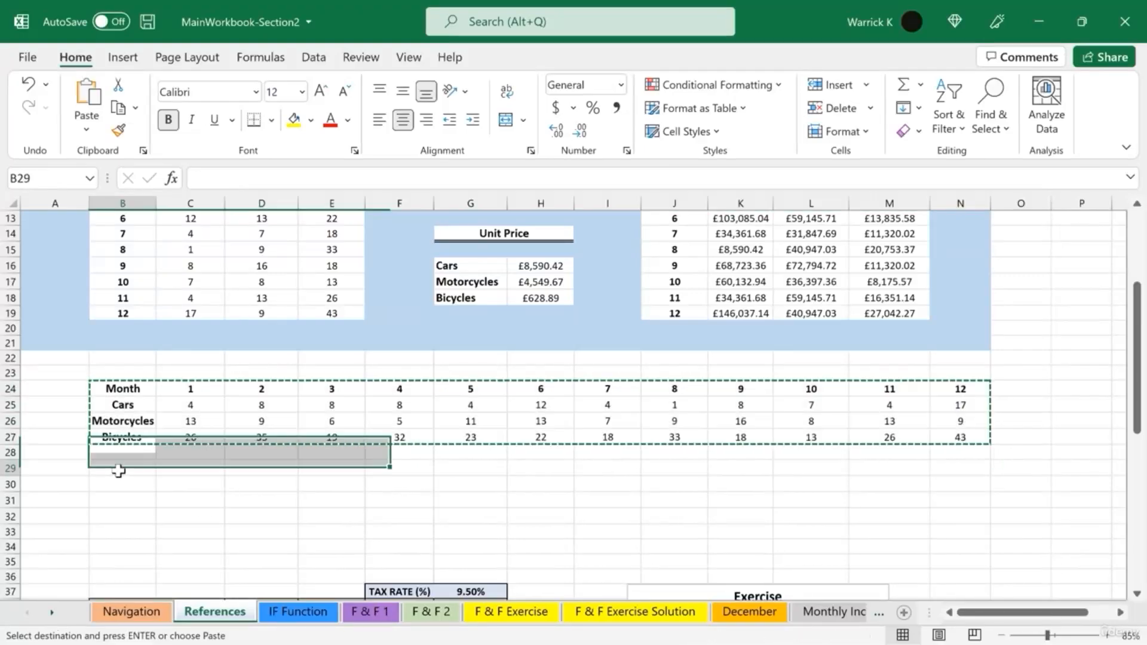
pyautogui.click(121, 484)
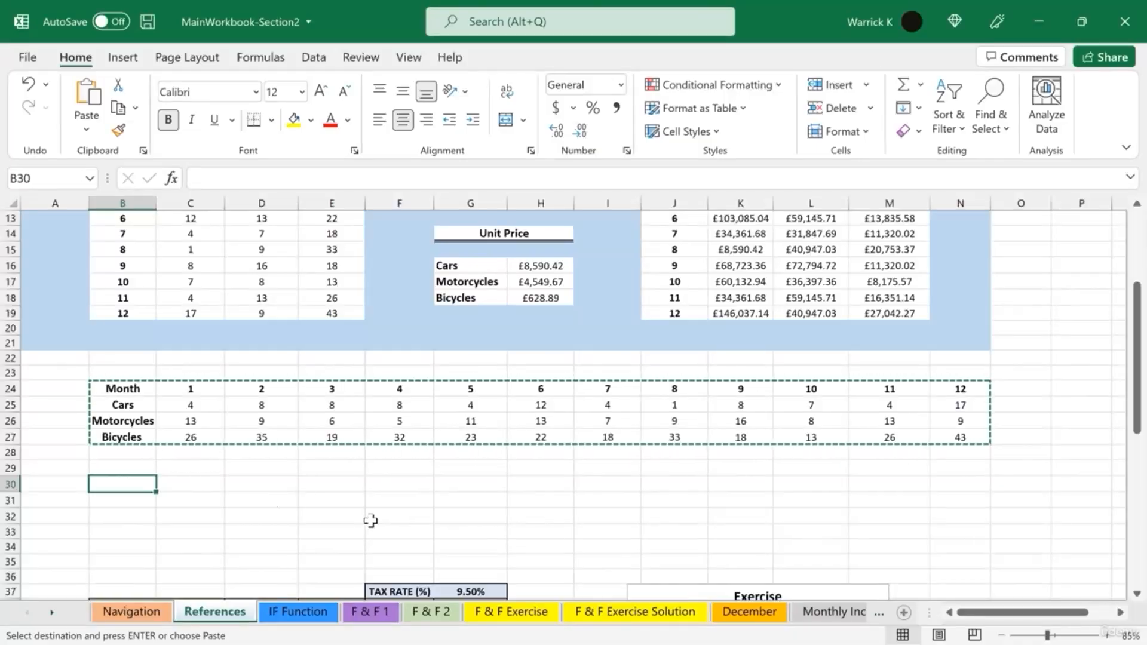
pyautogui.hotkey('ctrl', 'v')
pyautogui.click(513, 513)
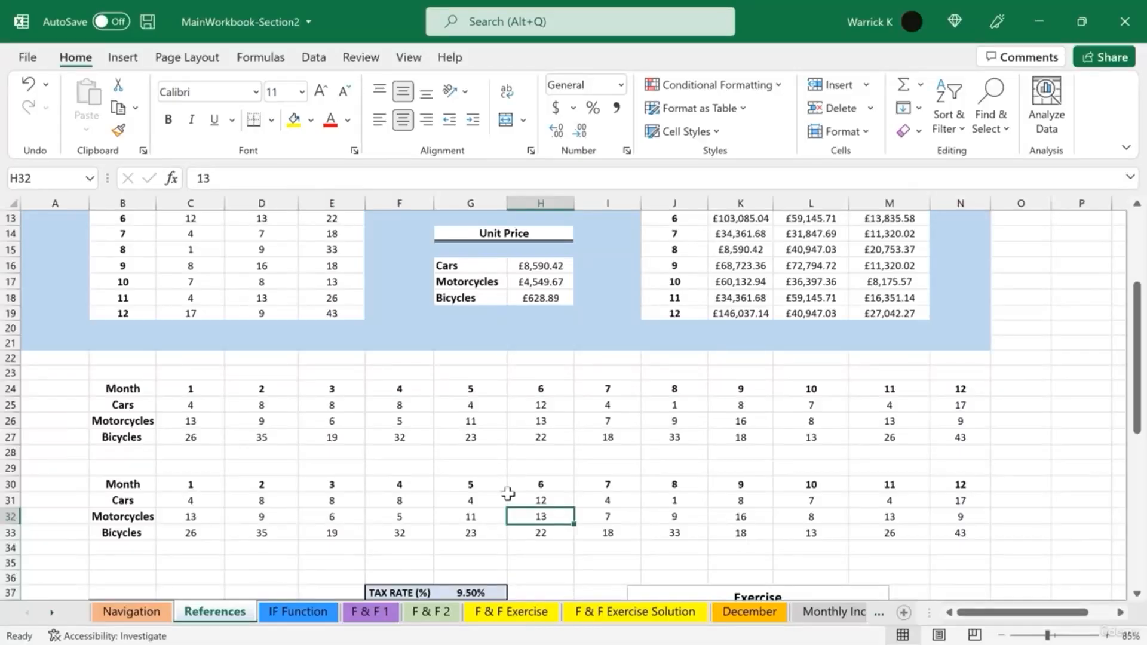
# - Clear the unit values from the first transposed table, keeping its month and product labels
pyautogui.moveTo(197, 404); pyautogui.dragTo(949, 441)
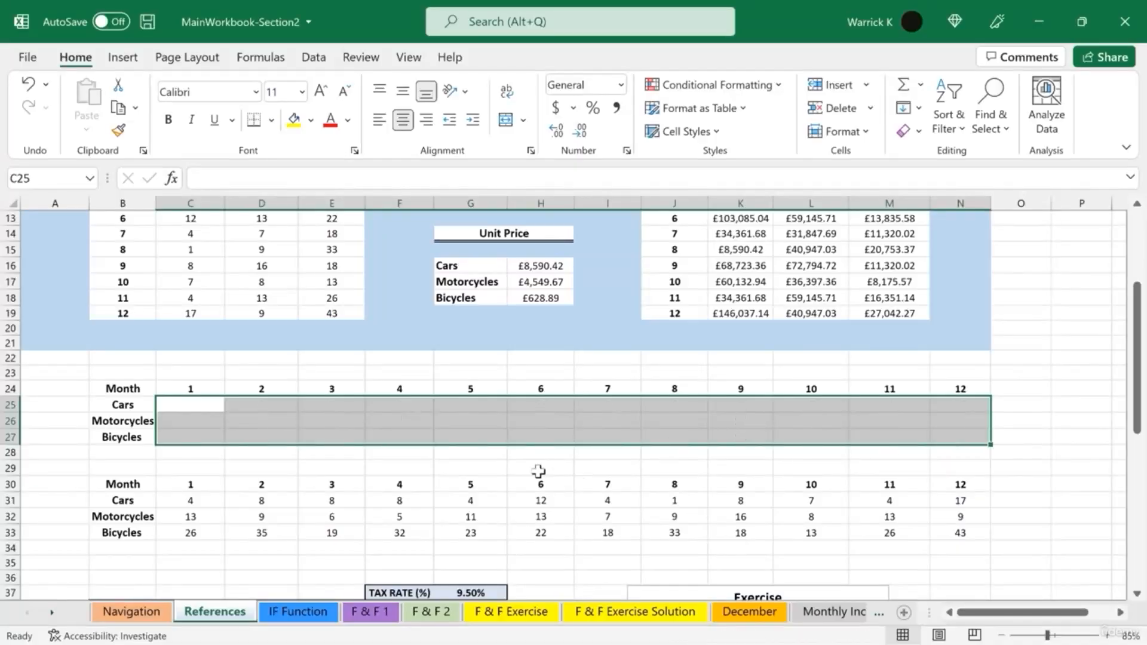
pyautogui.press('Delete')
pyautogui.click(421, 458)
pyautogui.click(208, 405)
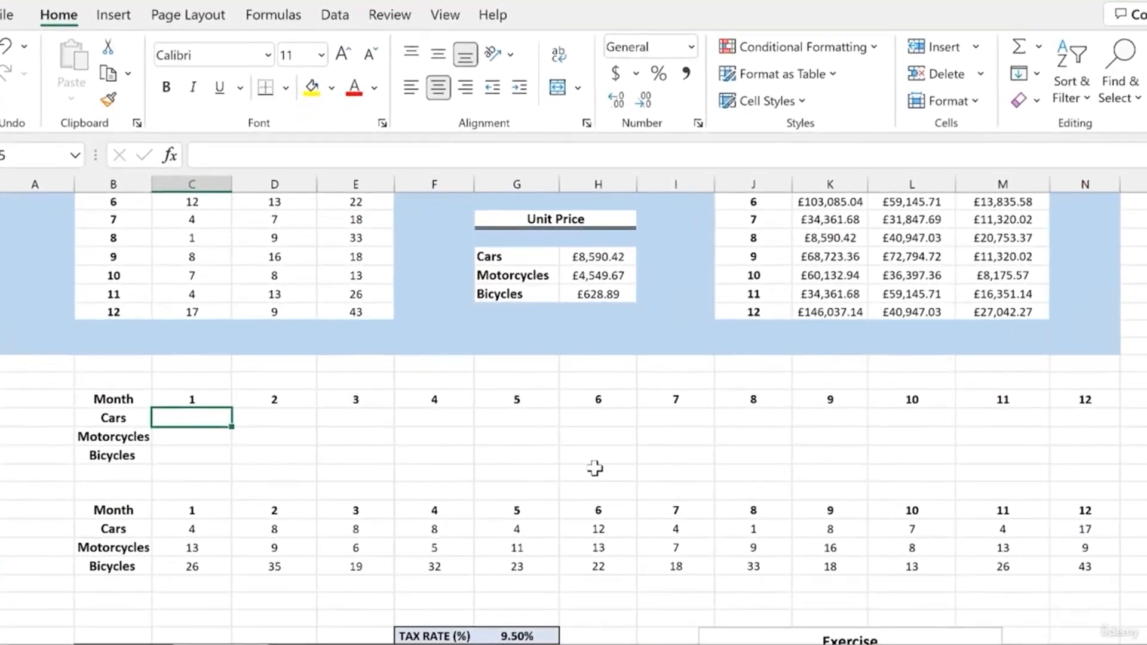
# - In the first transposed table's month 1 Cars cell, enter the formula =C31*$H16 using a column-locked mixed reference
pyautogui.write('=')
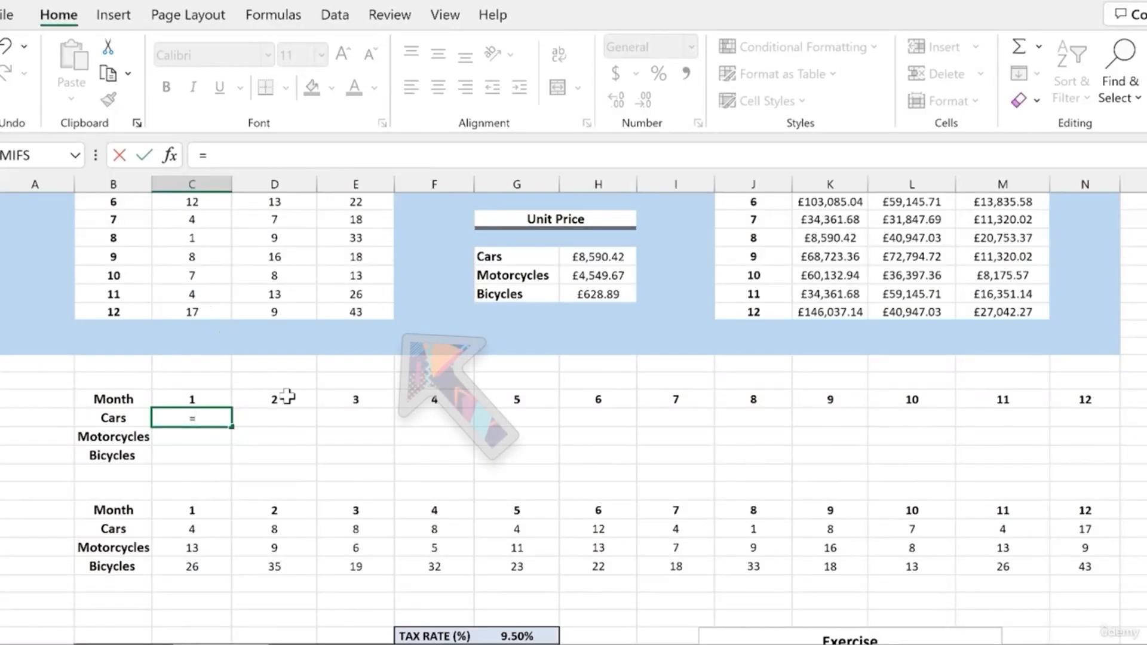
pyautogui.click(198, 529)
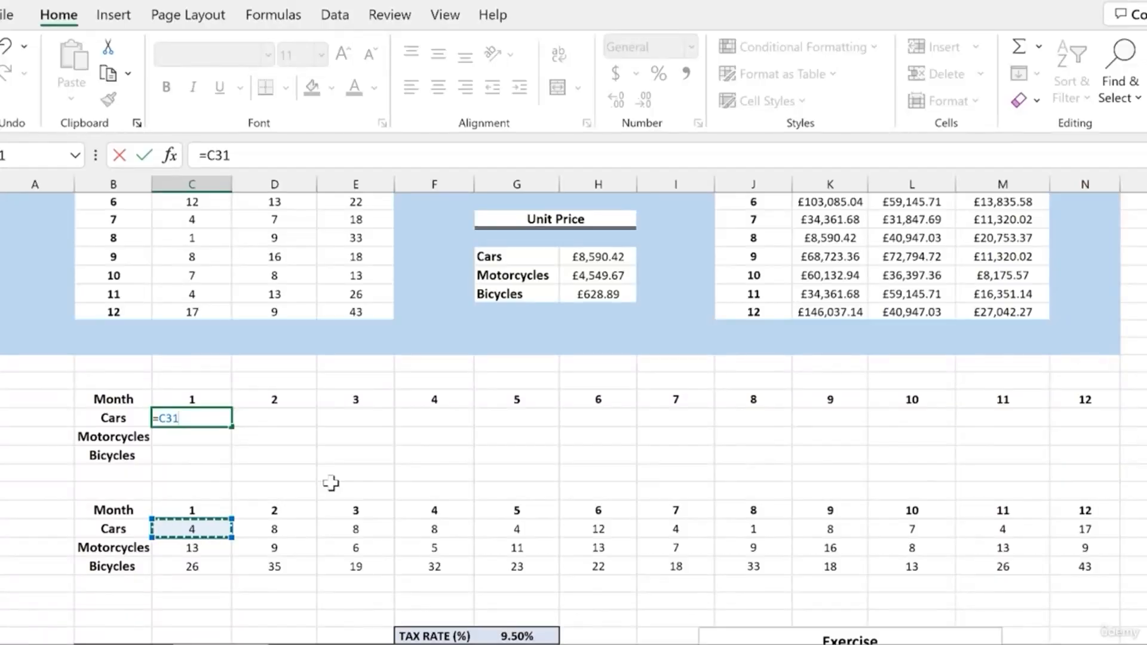
pyautogui.write('*')
pyautogui.click(603, 257)
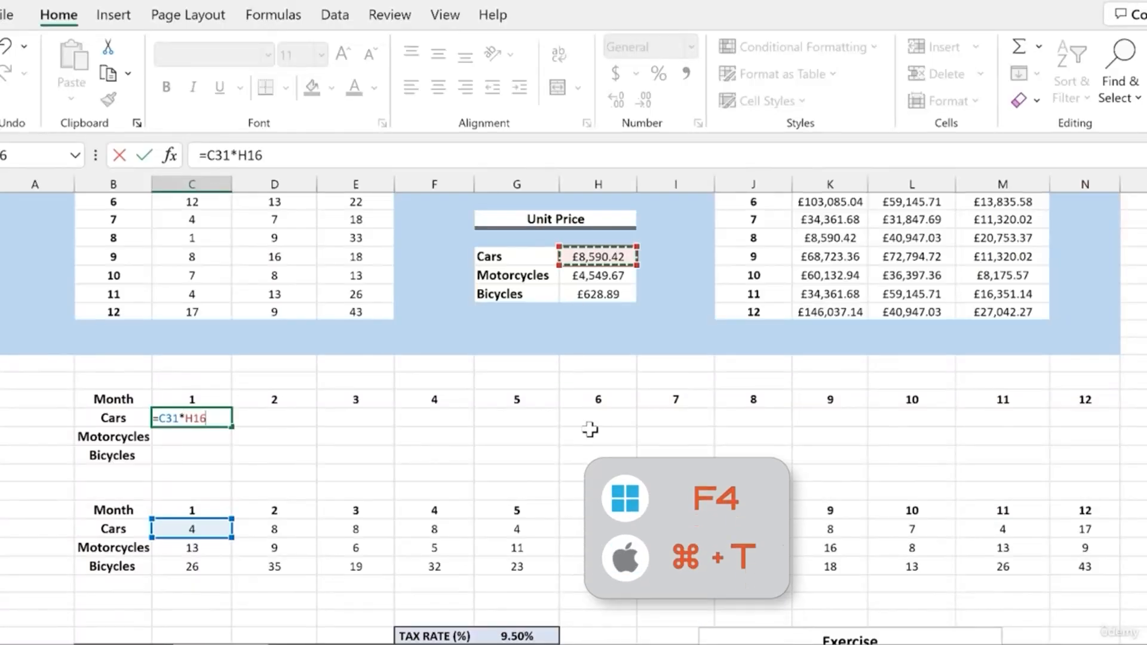
pyautogui.press('F4')
pyautogui.press('F4')
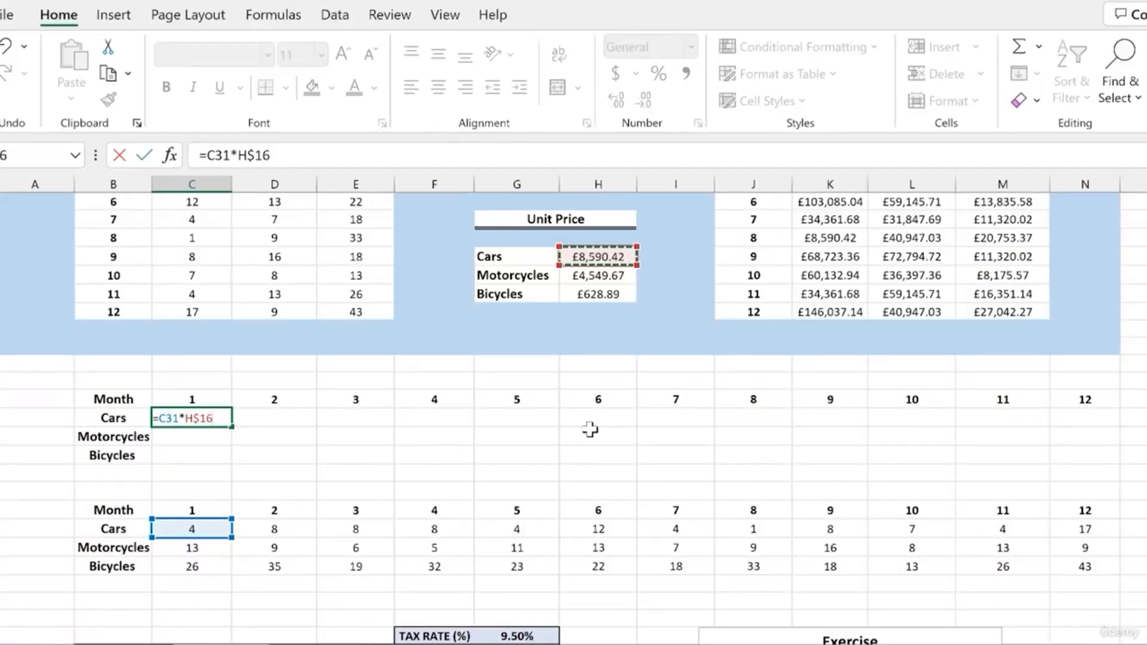
pyautogui.press('F4')
pyautogui.press('Return')
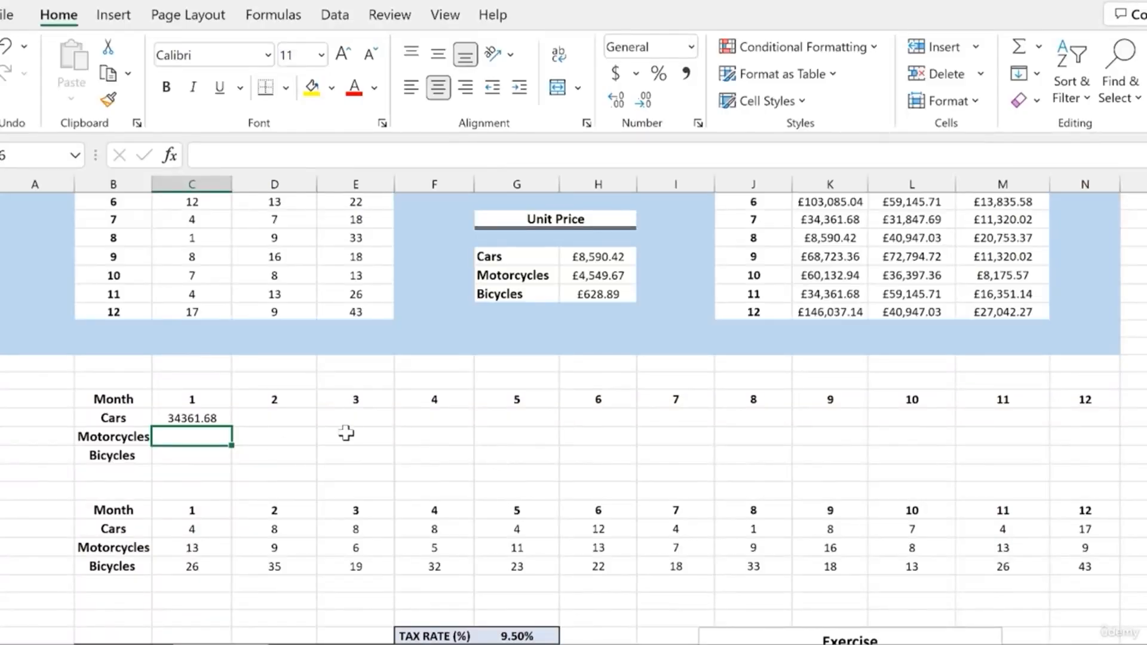
# - Fill the Cars formula across through month 12 and compare the copied formulas with the original Gross Revenue ones
pyautogui.click(209, 417)
pyautogui.moveTo(231, 426); pyautogui.dragTo(1104, 437)
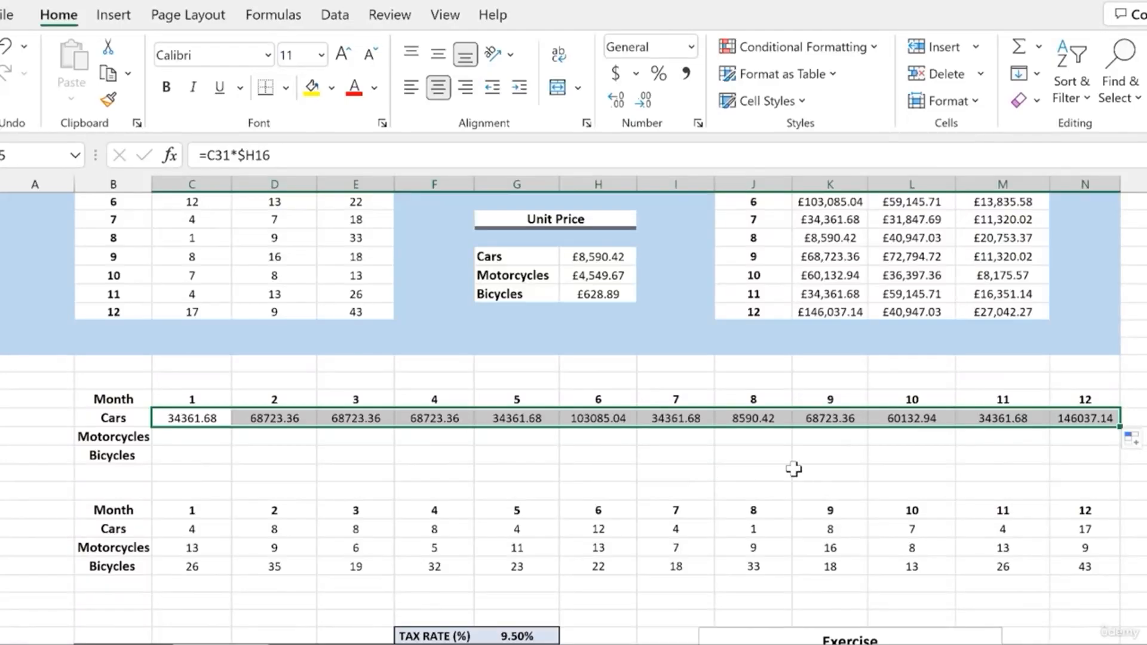
pyautogui.click(986, 453)
pyautogui.click(1083, 422)
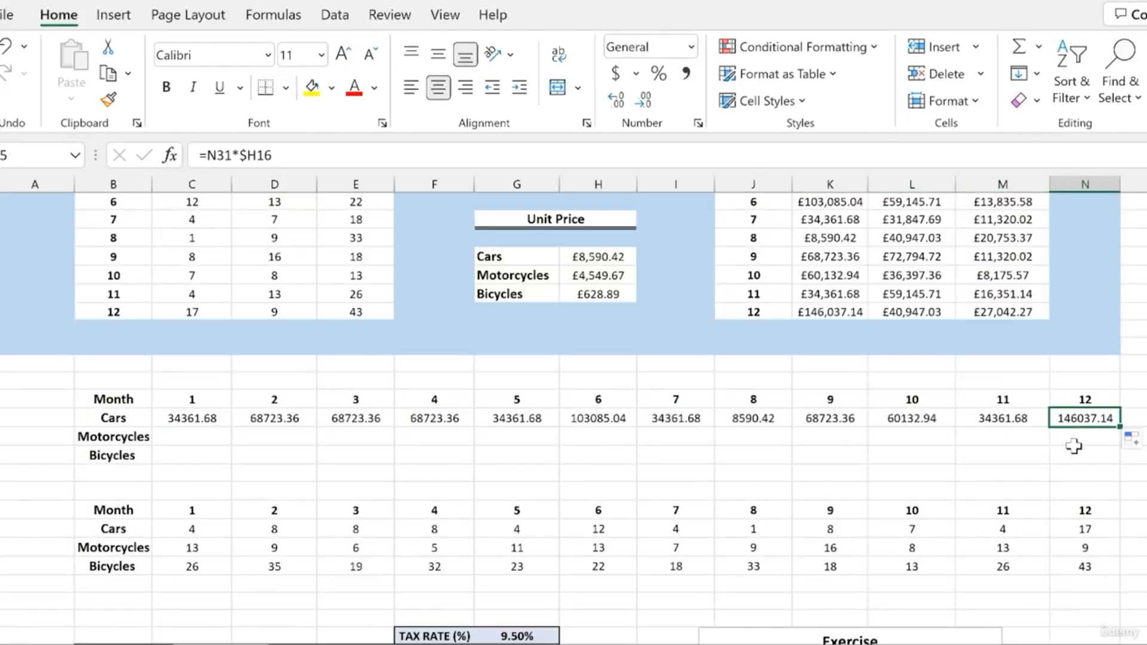
pyautogui.click(827, 313)
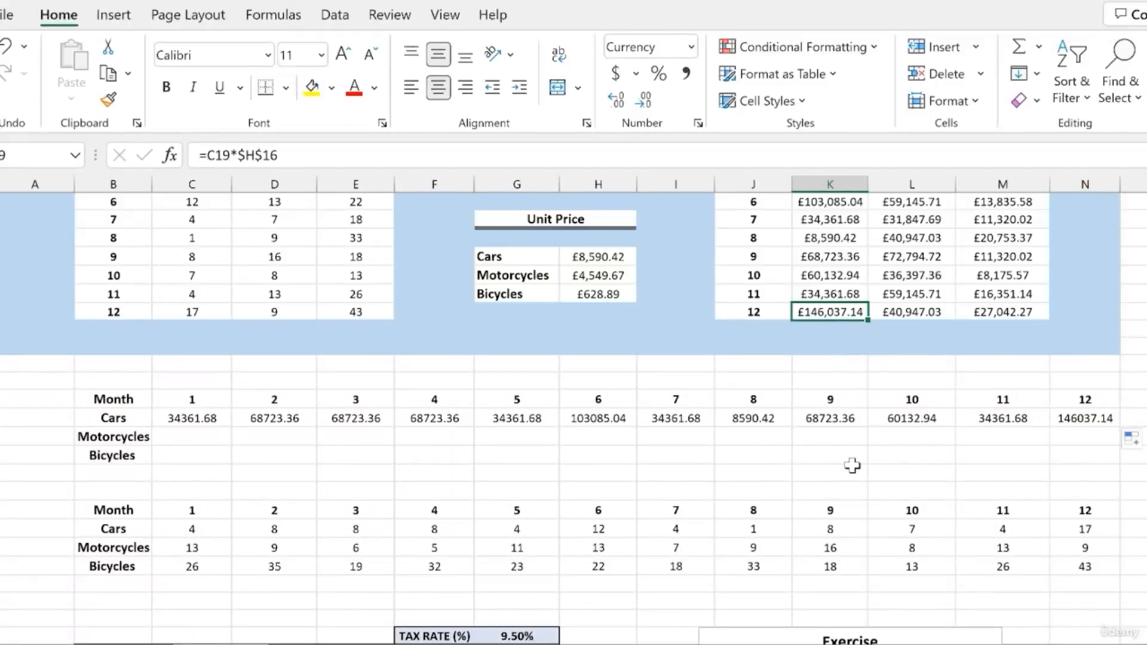
# - Fill the whole Cars row of formulas down through the Motorcycles and Bicycles rows
pyautogui.moveTo(184, 417); pyautogui.dragTo(1115, 417)
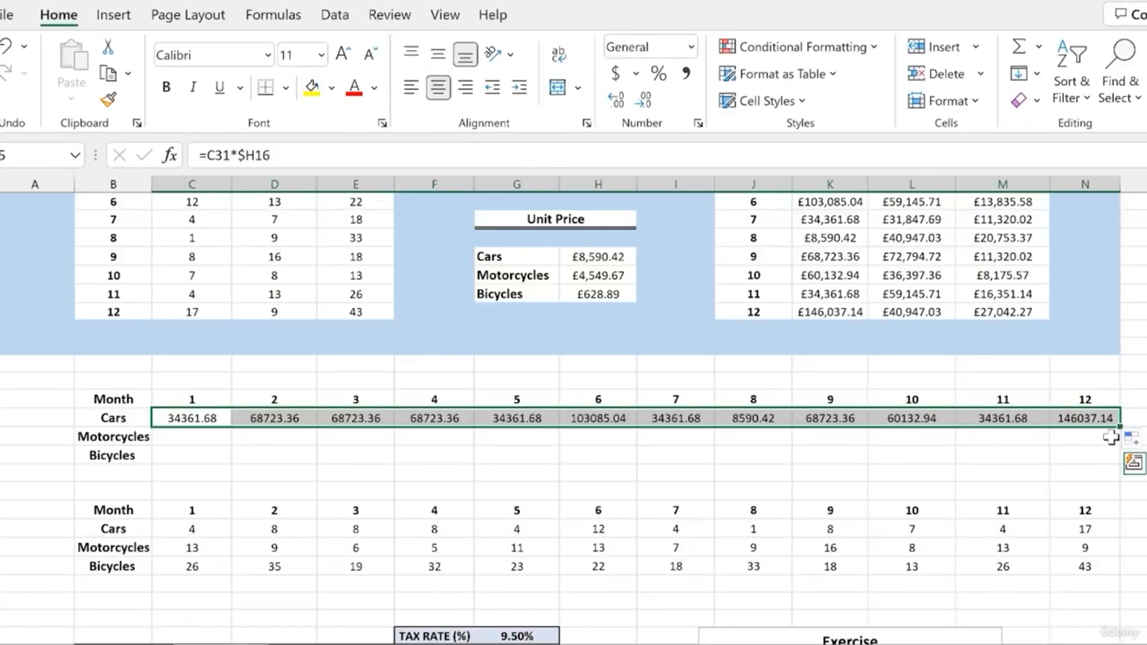
pyautogui.moveTo(1119, 427); pyautogui.dragTo(1117, 464)
pyautogui.click(1003, 474)
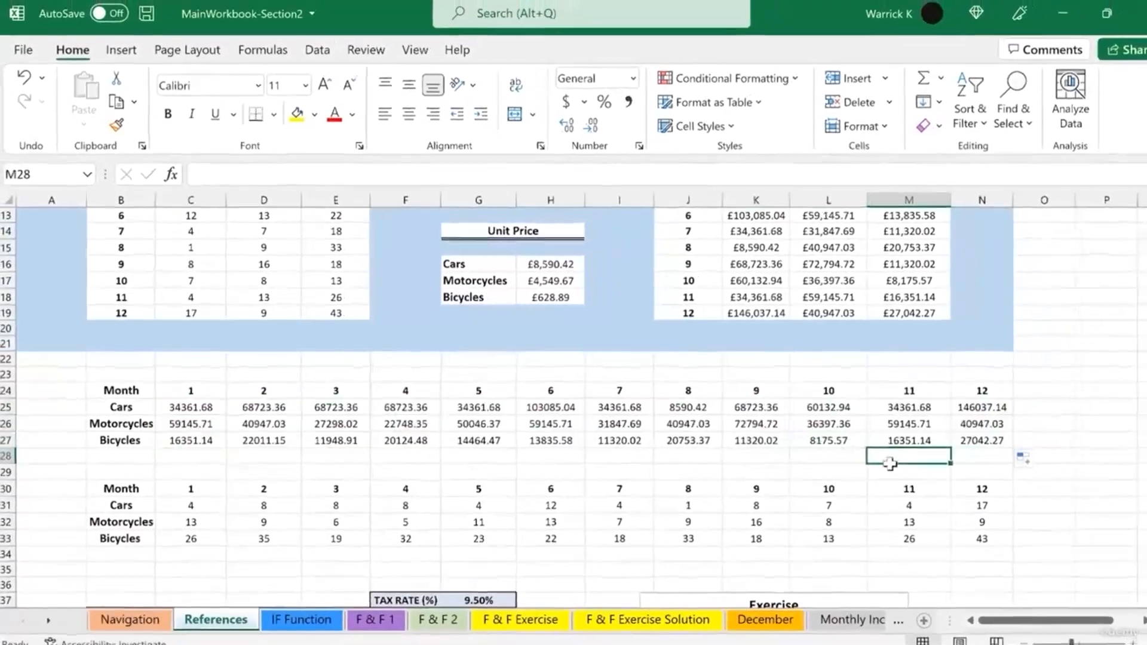
# - Copy the Gross Revenue table's currency format onto all transposed revenue results with Format Painter
pyautogui.click(960, 439)
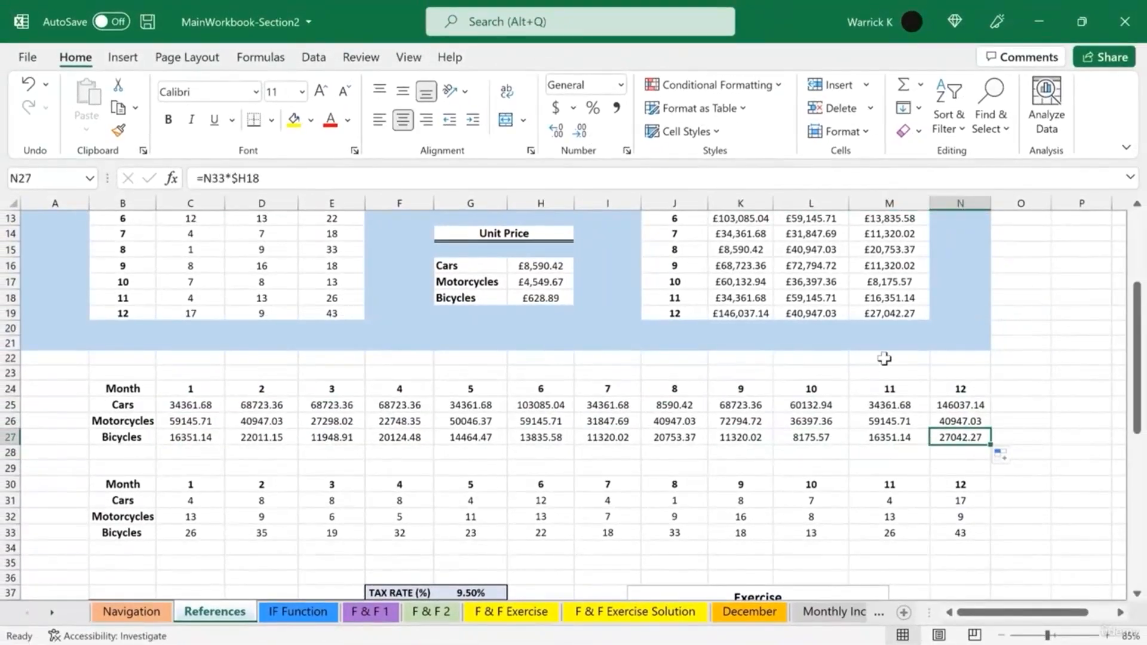
pyautogui.click(885, 317)
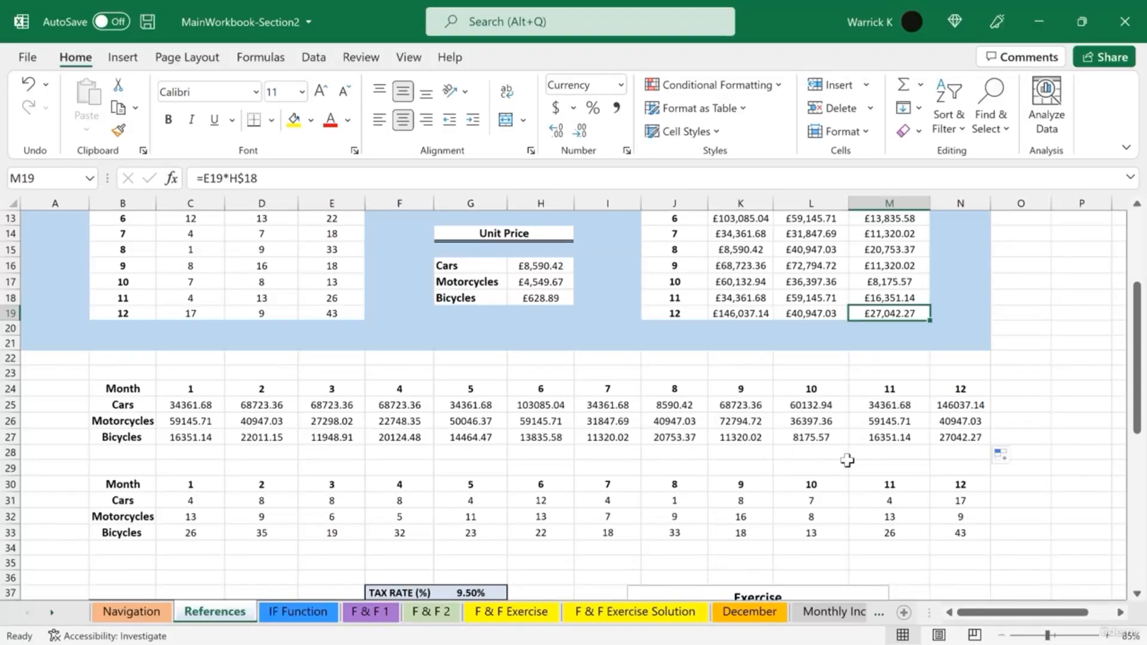
pyautogui.click(118, 131)
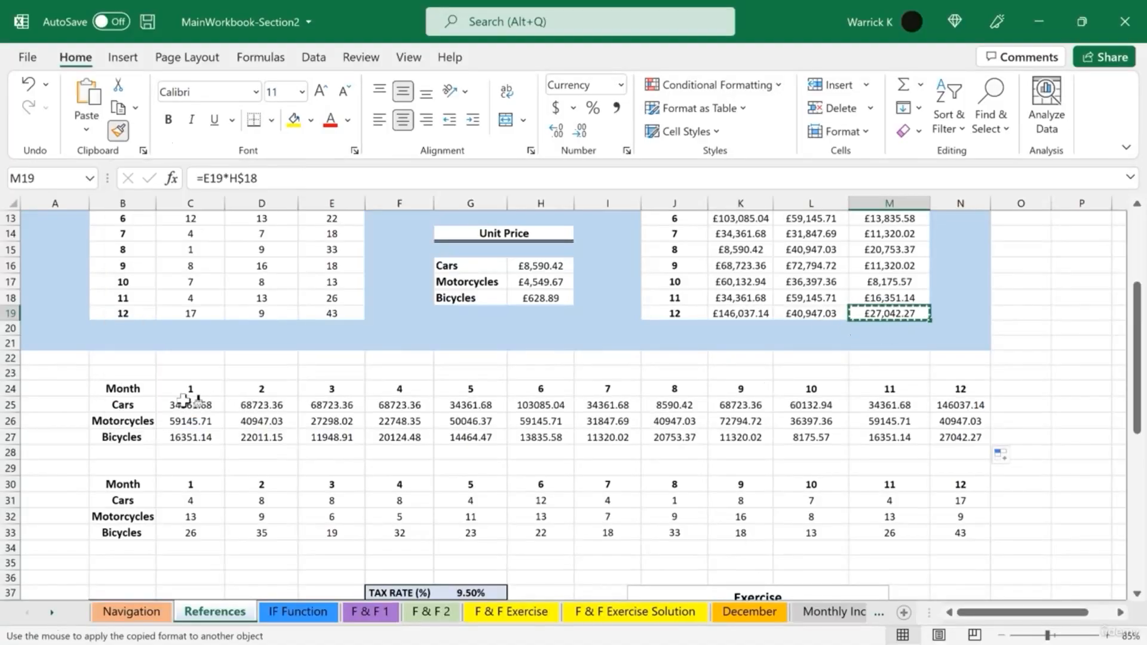
pyautogui.moveTo(189, 404)
pyautogui.mouseDown()
pyautogui.moveTo(689, 446)
pyautogui.moveTo(994, 451)
pyautogui.moveTo(975, 437)
pyautogui.mouseUp()
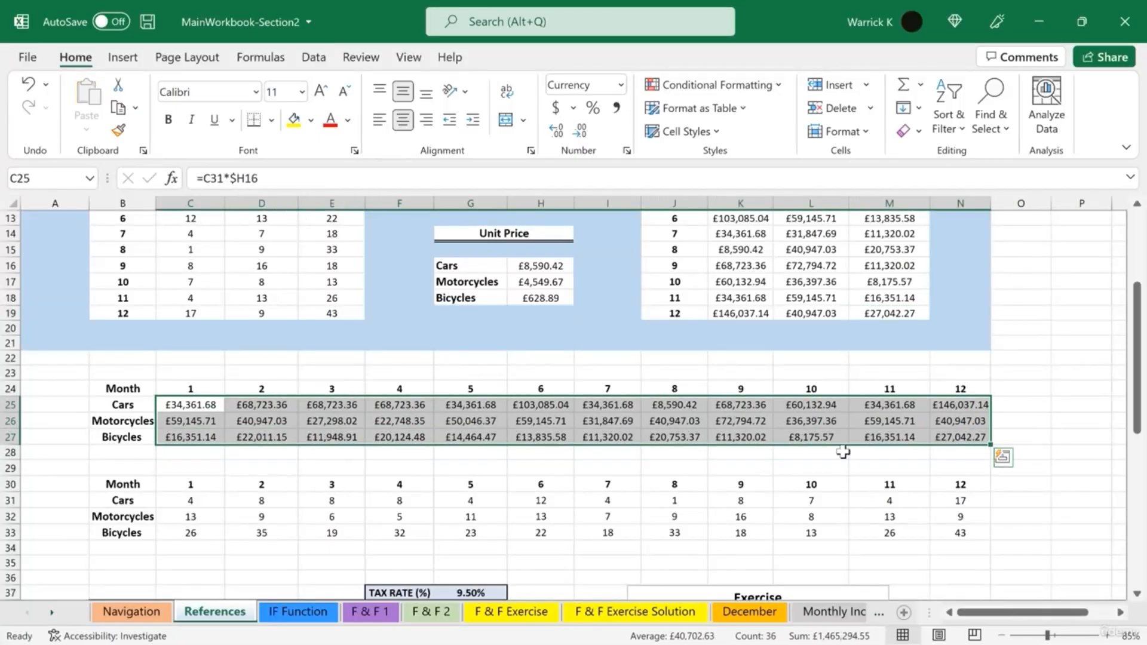
pyautogui.click(787, 466)
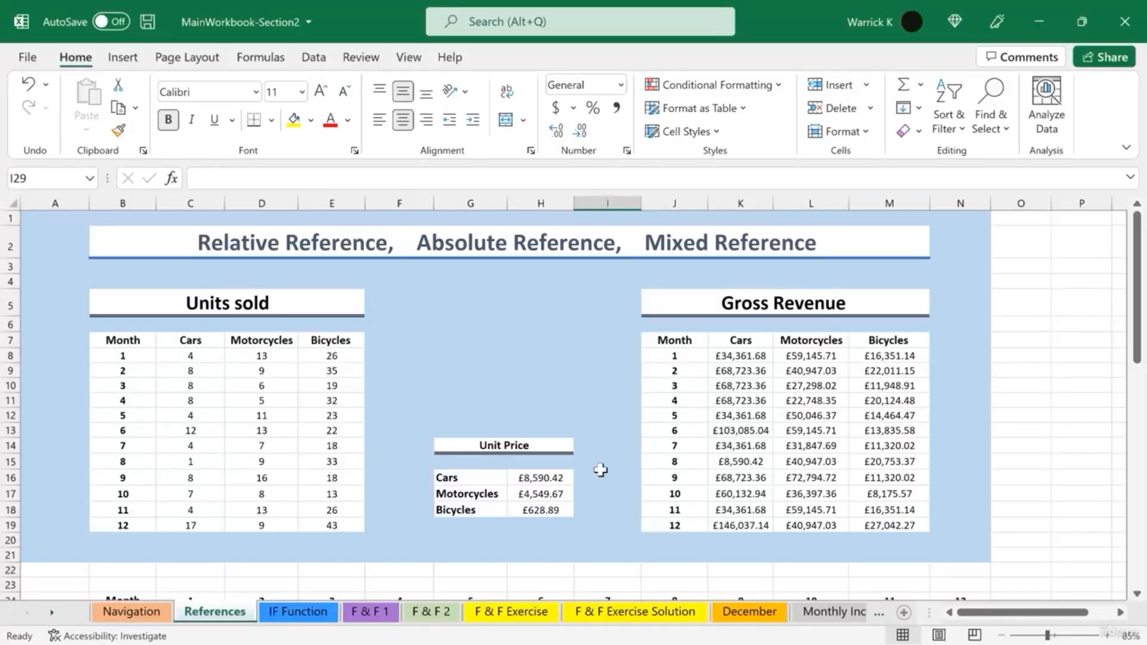
pyautogui.scroll(-8, 600, 471)
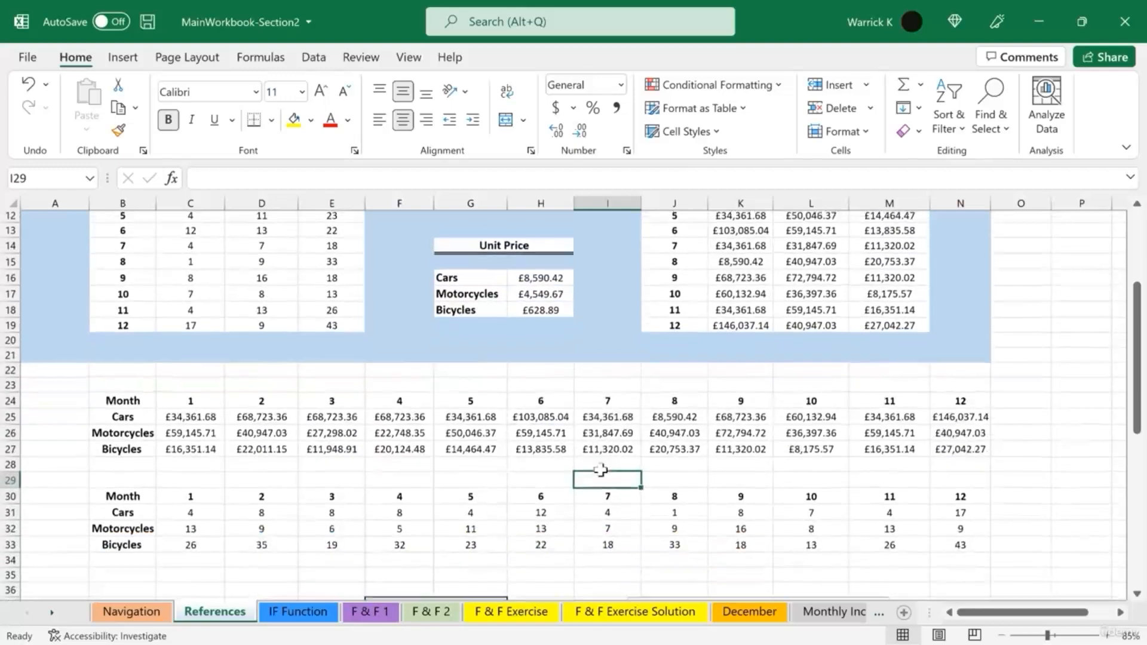
pyautogui.scroll(-1, 599, 467)
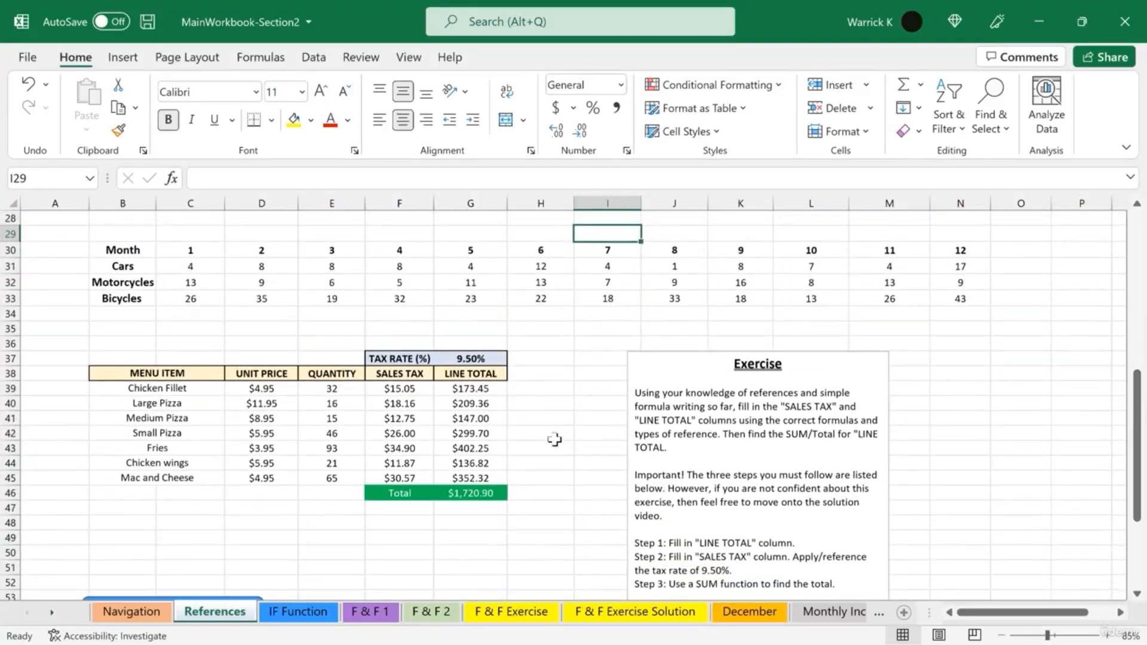